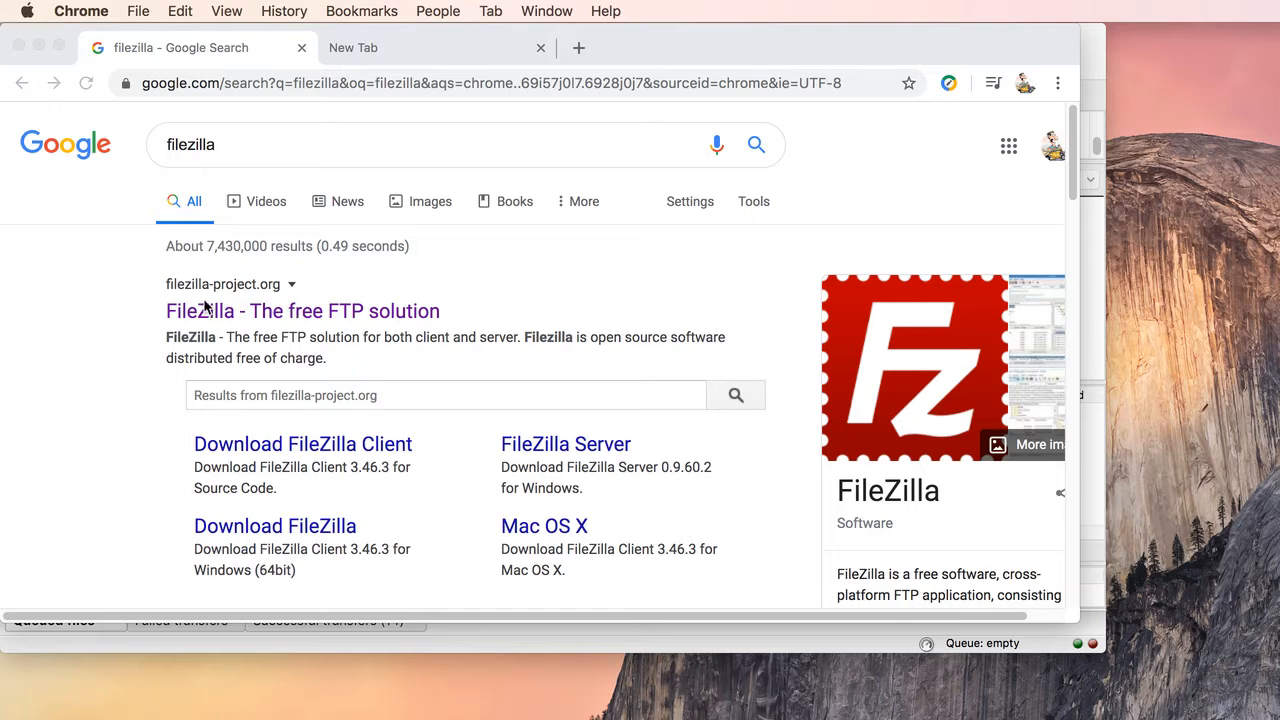
Step: Open the FileZilla project website from the search results and go to the FileZilla Client download page
left_click(285, 309)
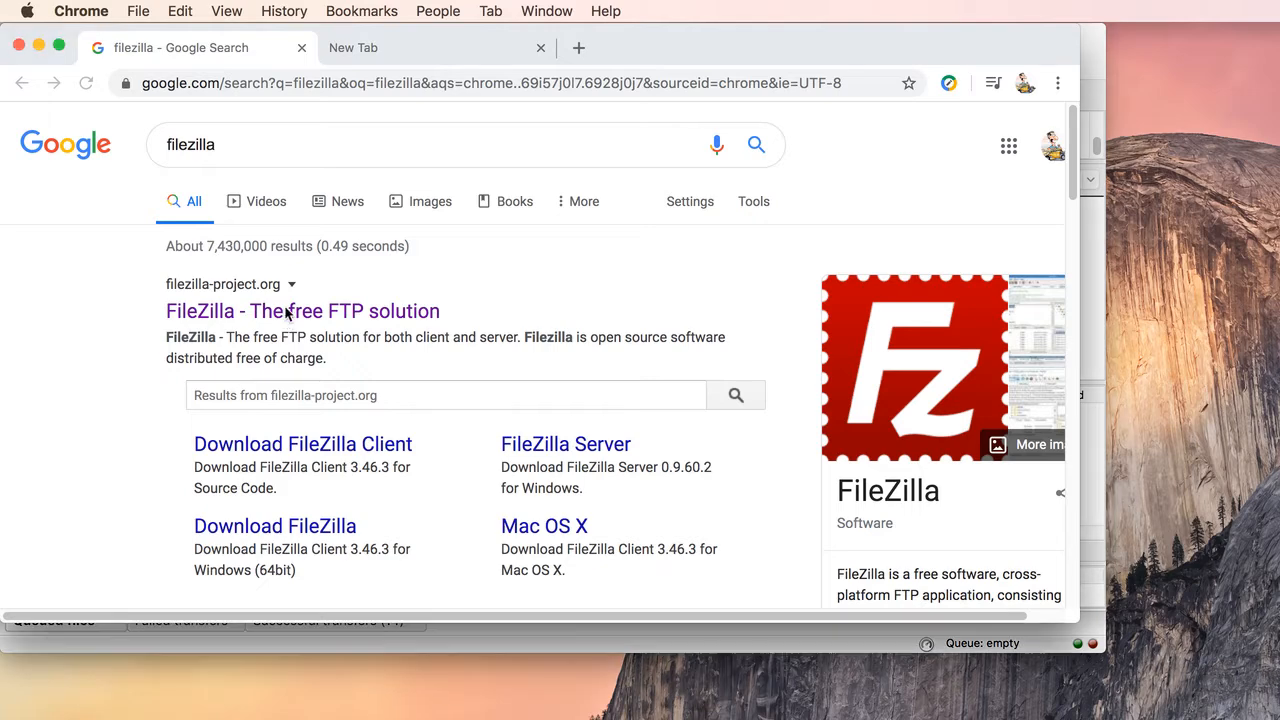
left_click(298, 318)
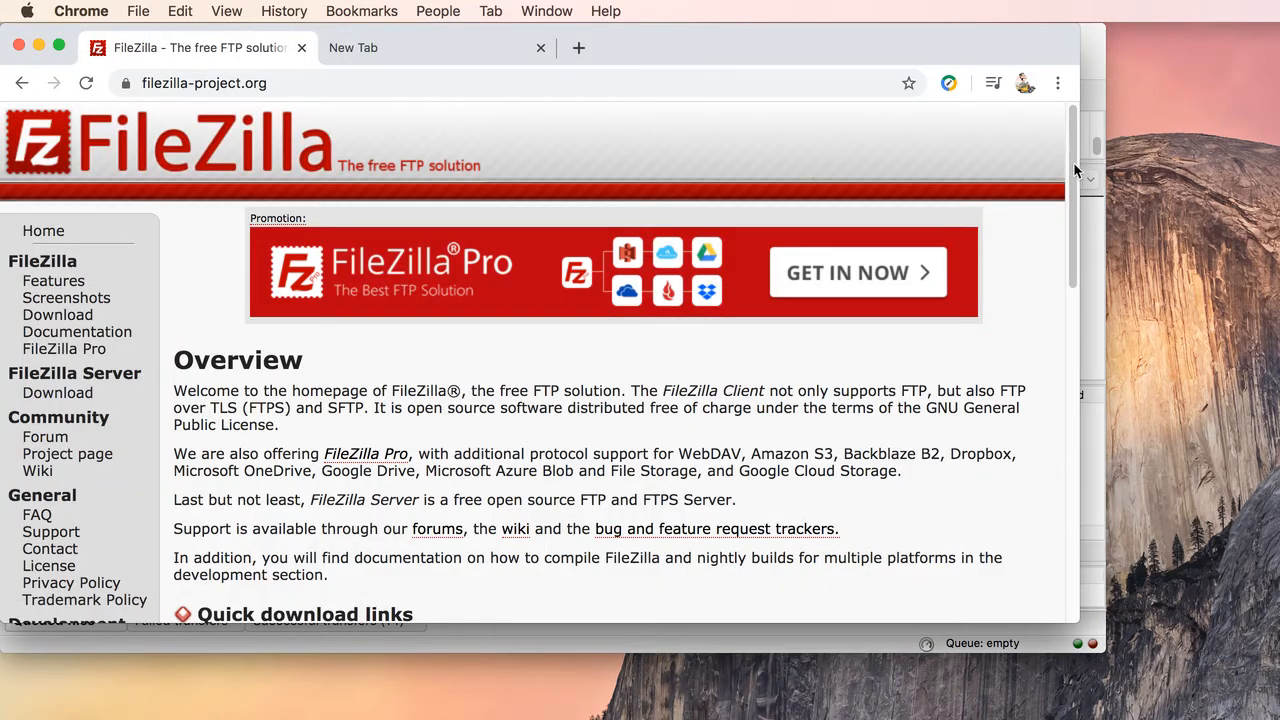
left_click_drag(1070, 175, 1063, 281)
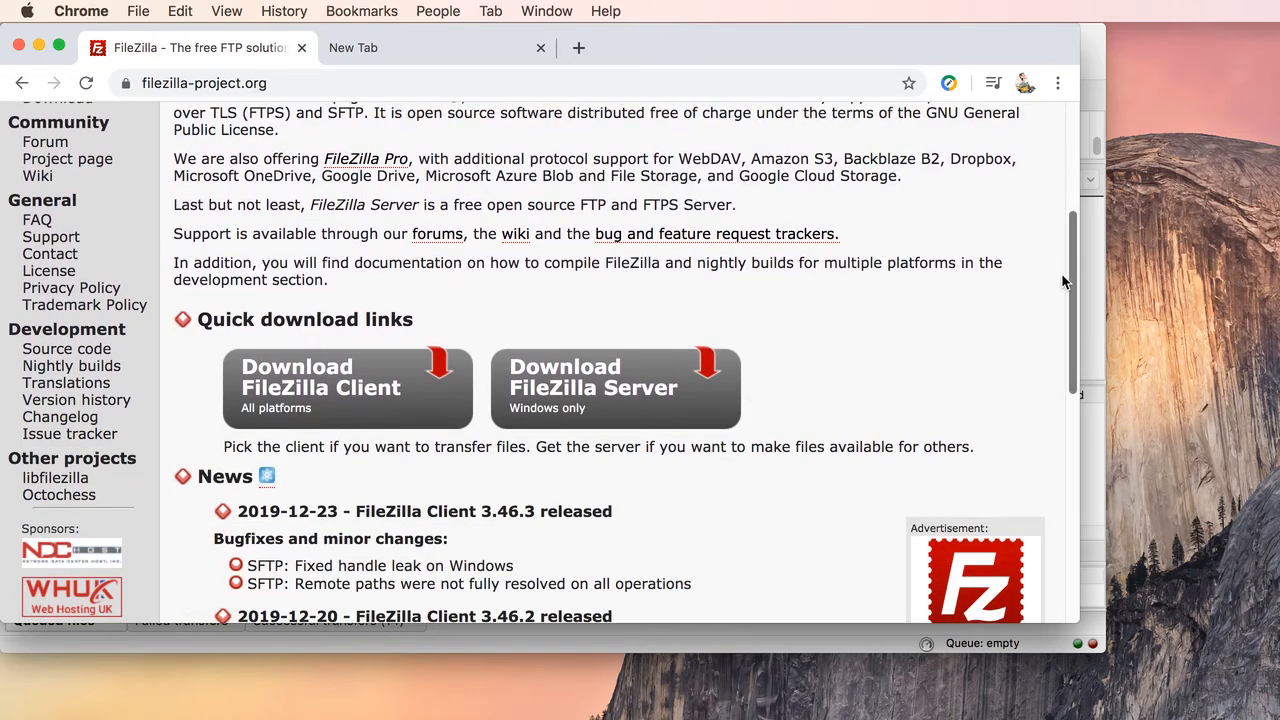
left_click(296, 382)
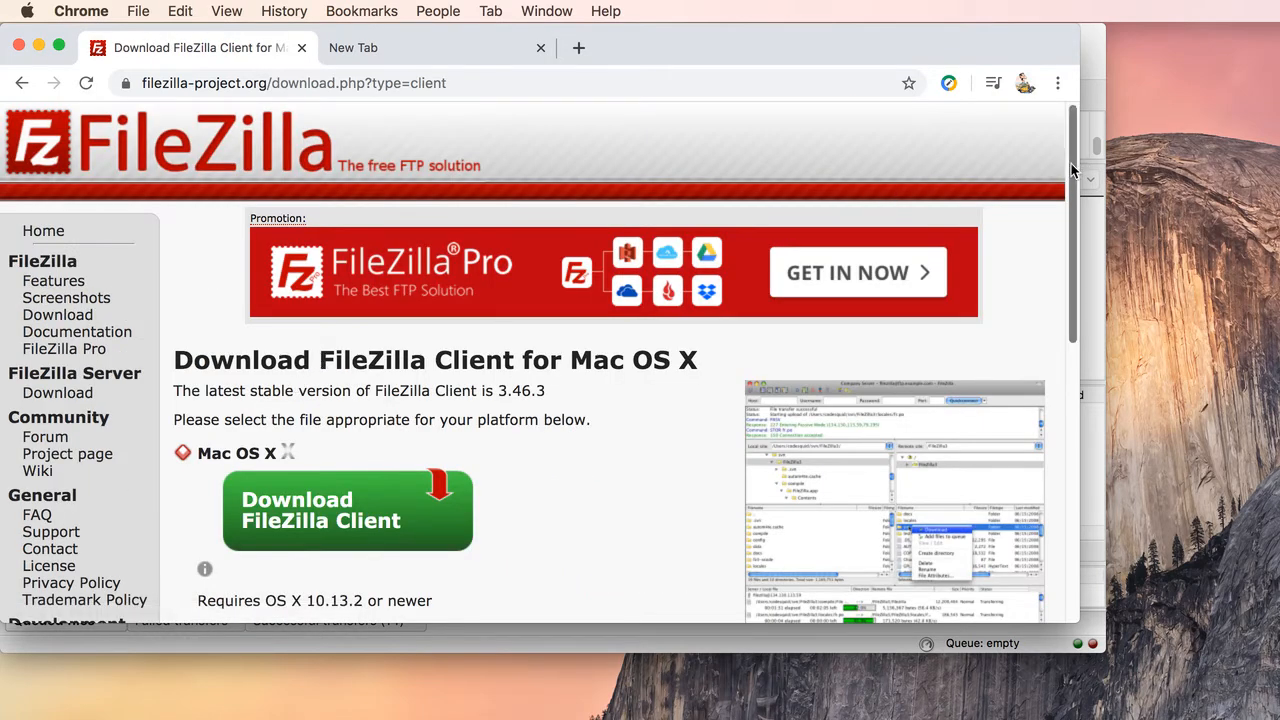
Step: Show the additional download options for FileZilla Client, covering all platforms
left_click_drag(1071, 163, 1060, 239)
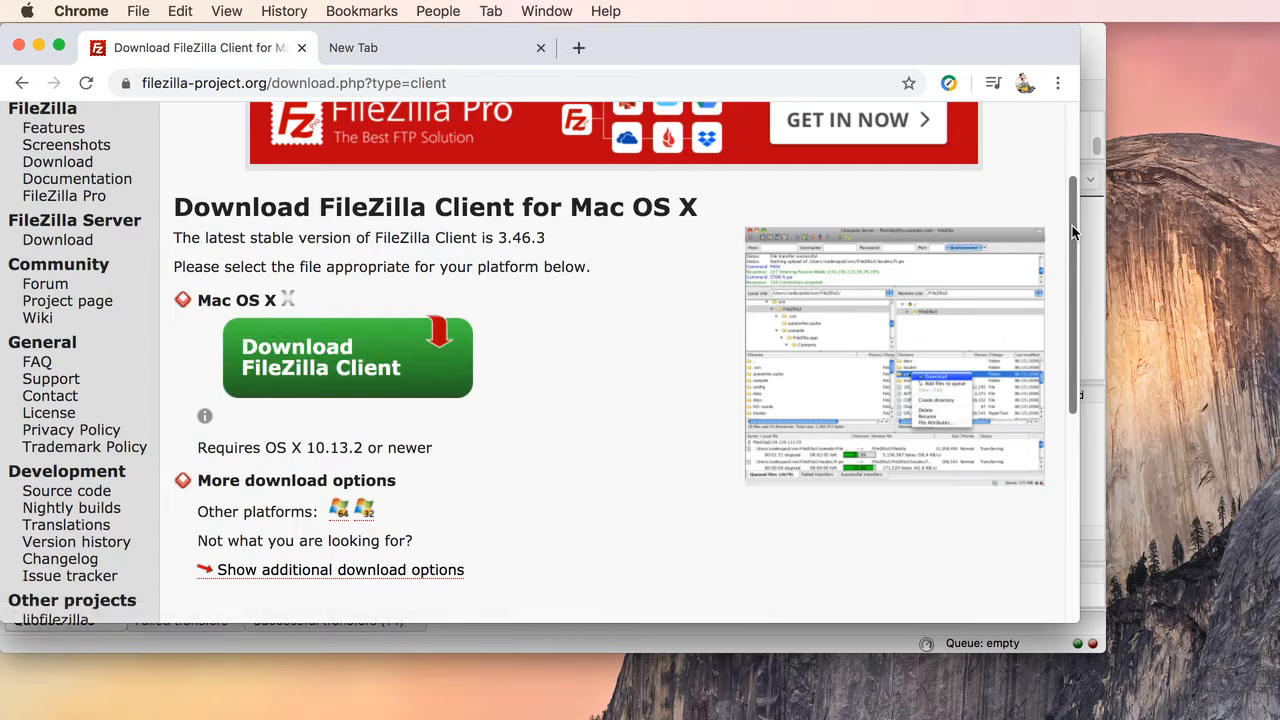
scroll(1072, 232, "down", 3)
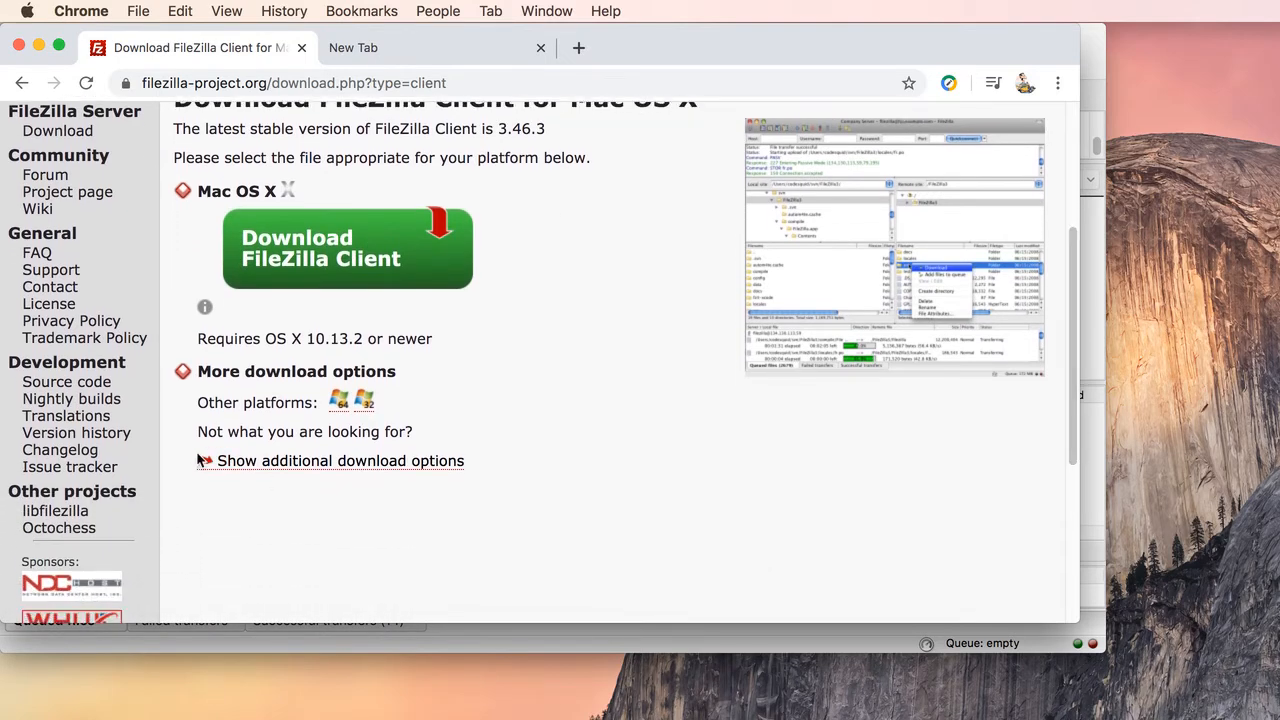
left_click(330, 462)
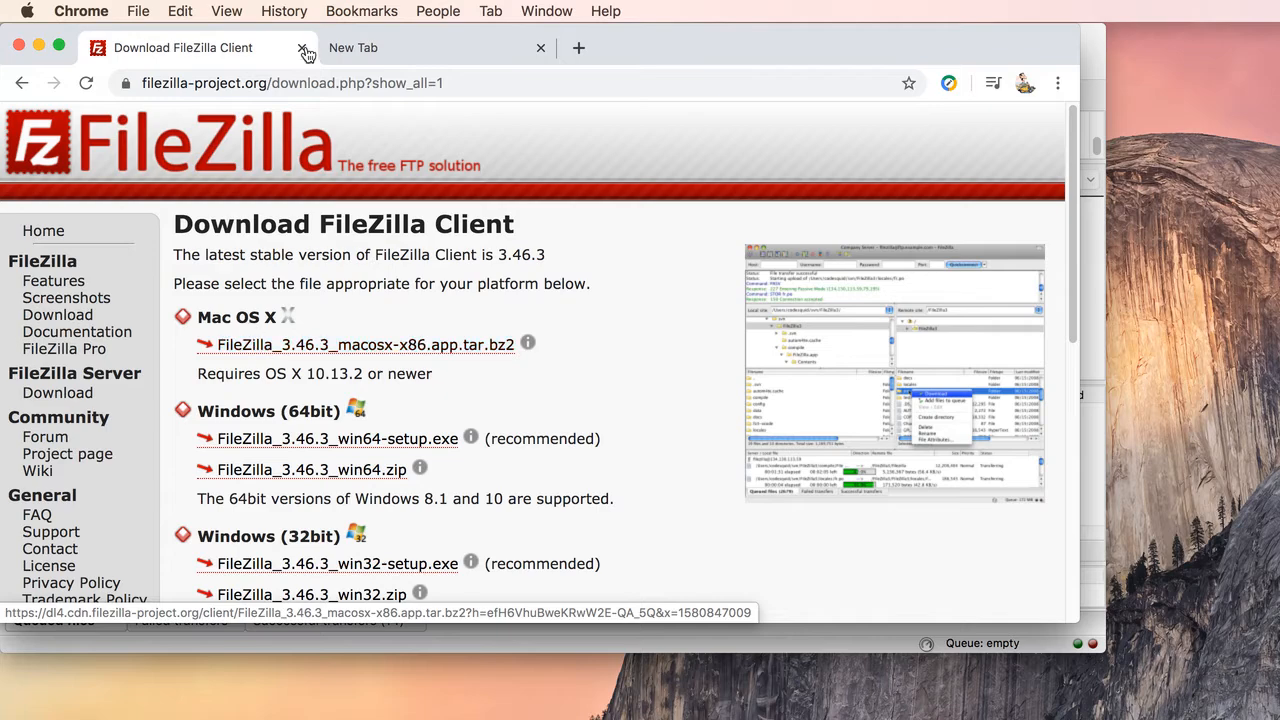
Step: Switch to FileZilla and open the MAT-125 entry in the Site Manager
left_click_drag(631, 40, 1270, 712)
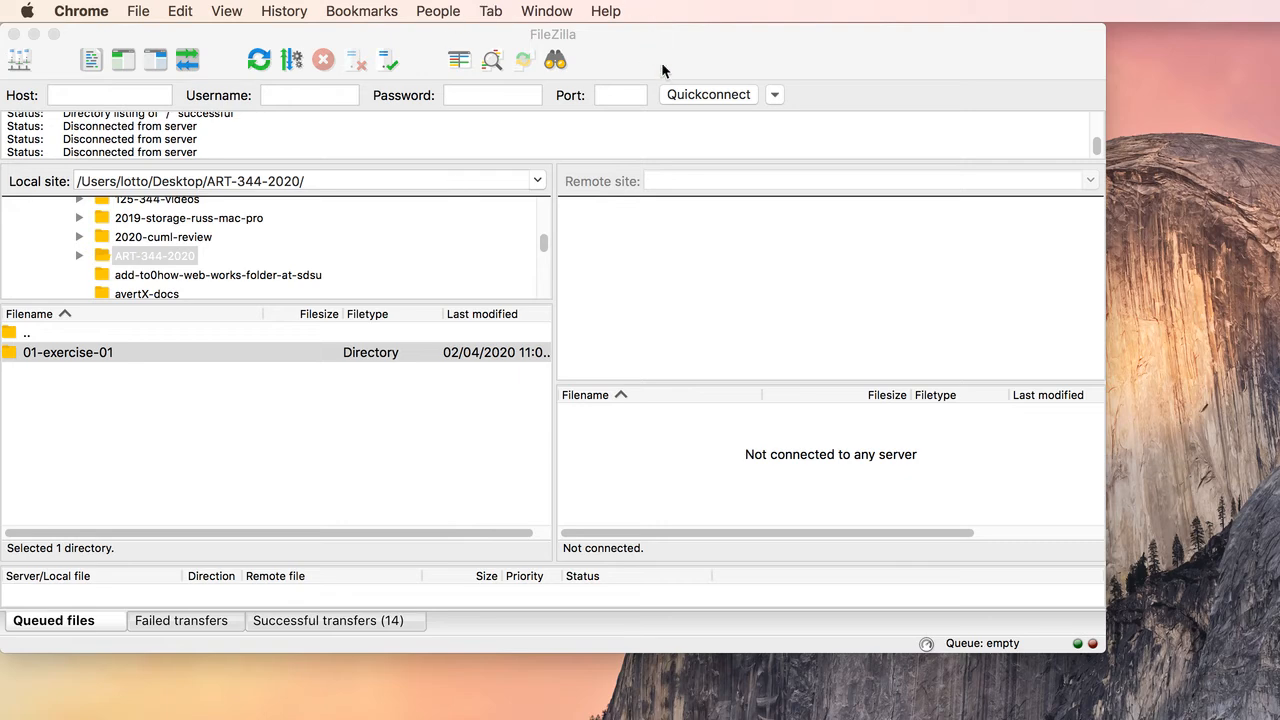
left_click(632, 52)
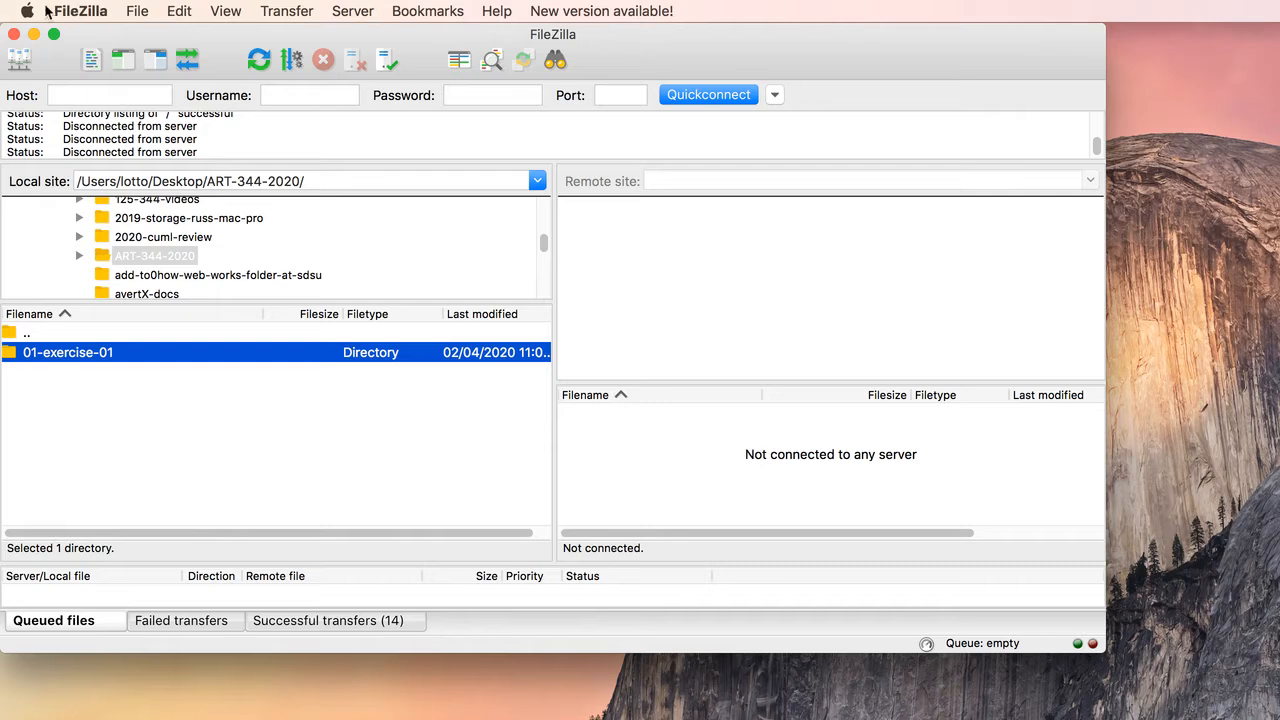
left_click(137, 11)
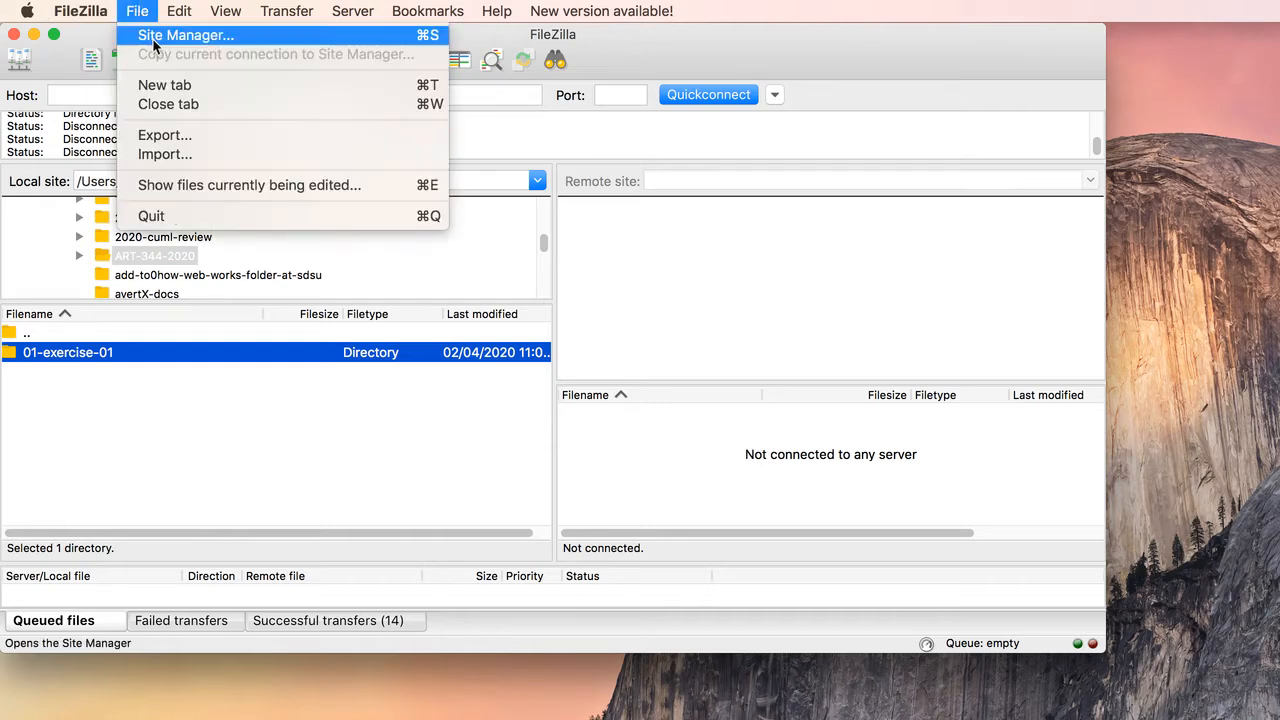
left_click(152, 38)
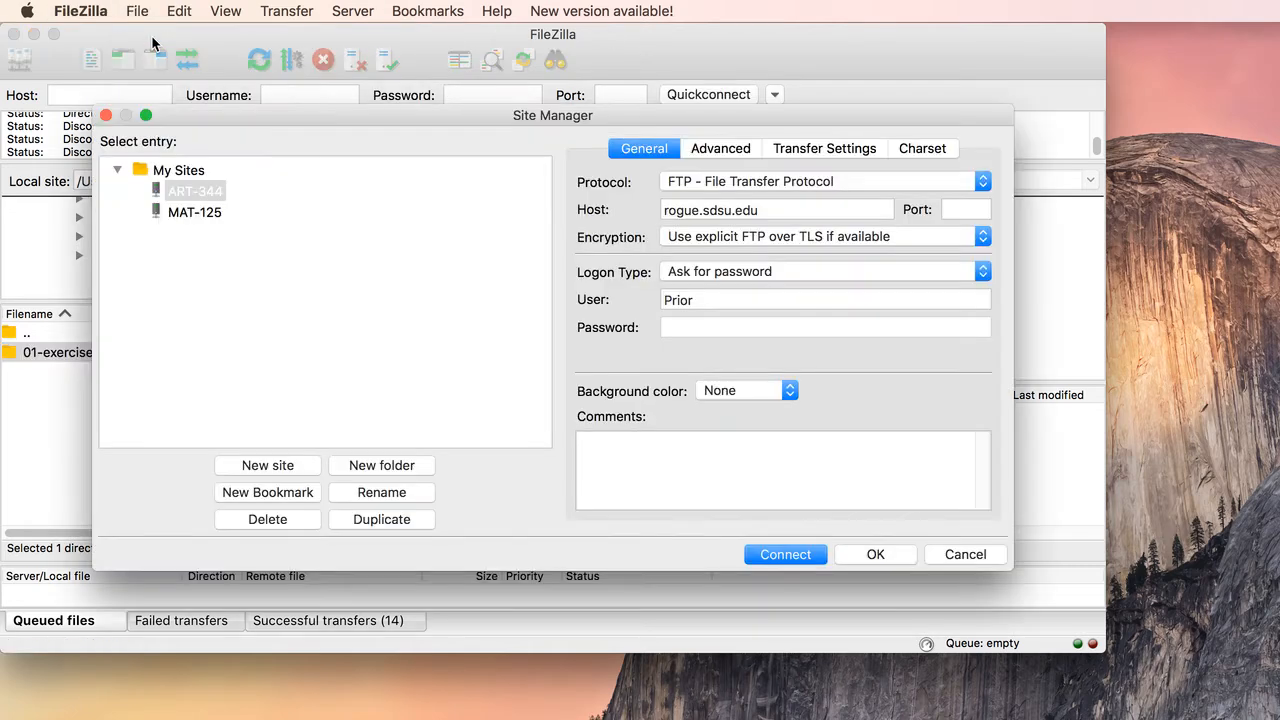
left_click(153, 213)
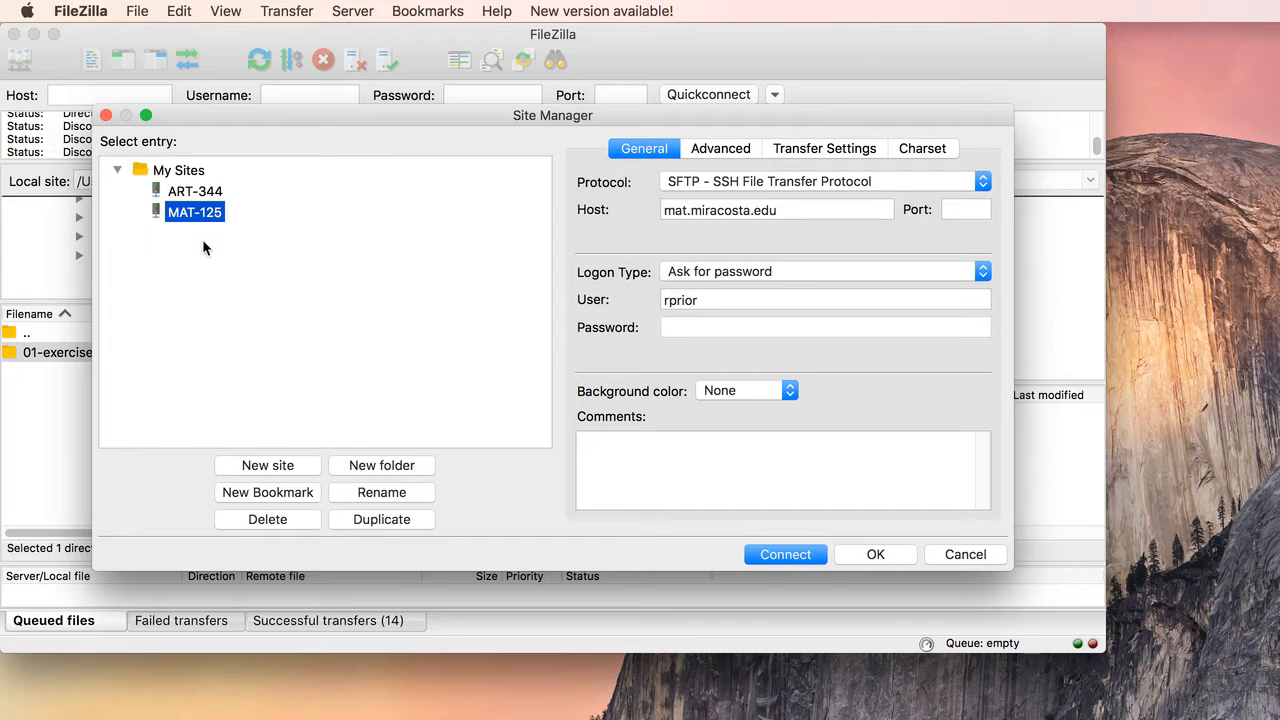
left_click(187, 213)
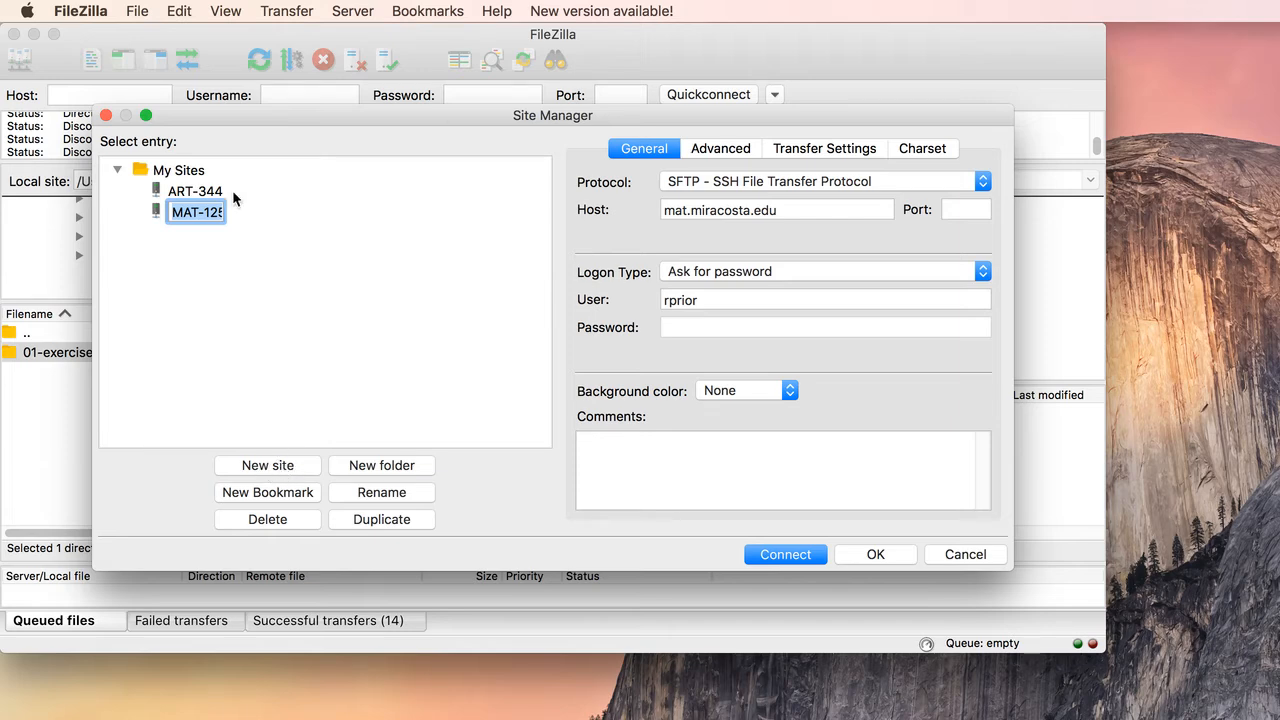
left_click(155, 212)
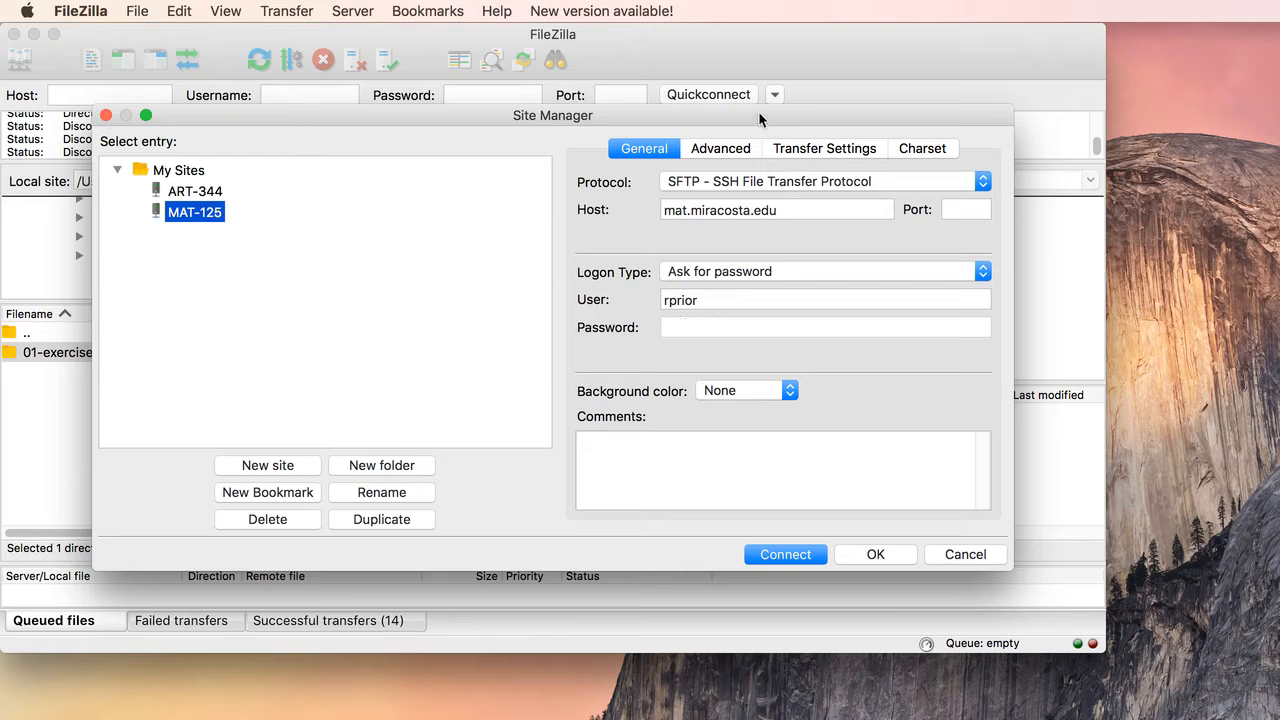
Step: Set the MAT-125 site's default local directory to the mat-125 folder in Documents and connect to the site
left_click(724, 148)
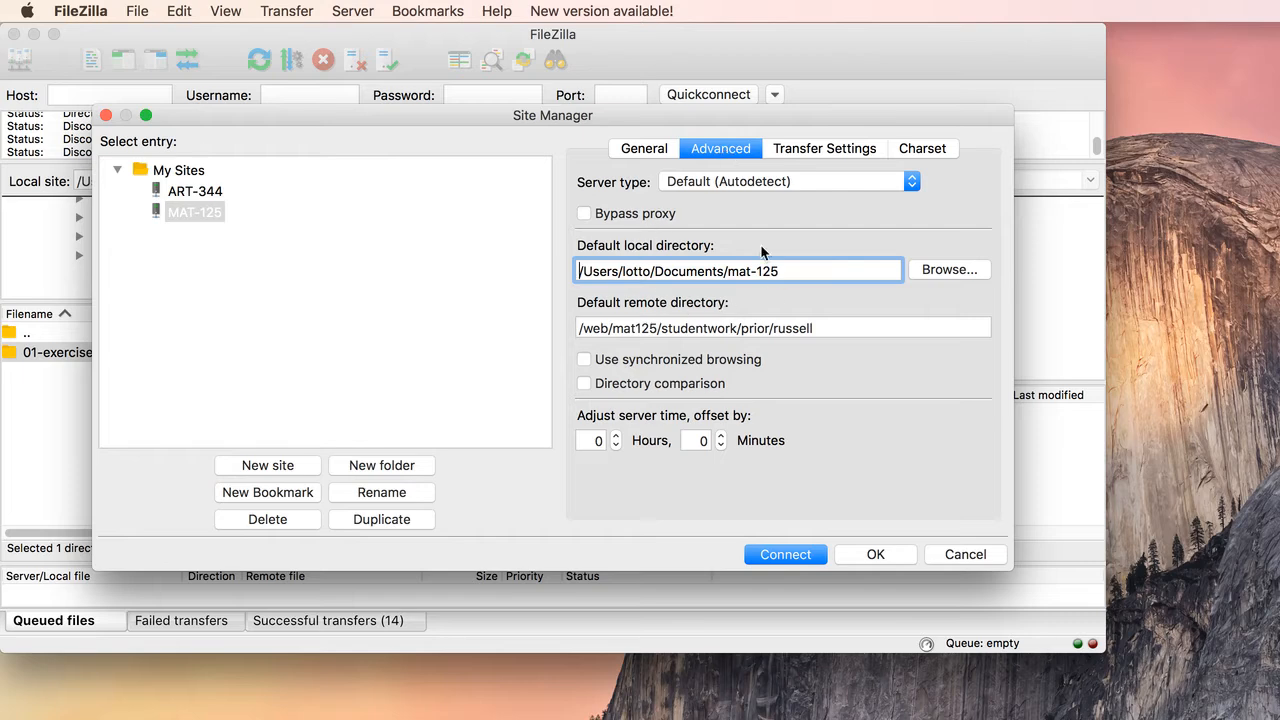
left_click(943, 270)
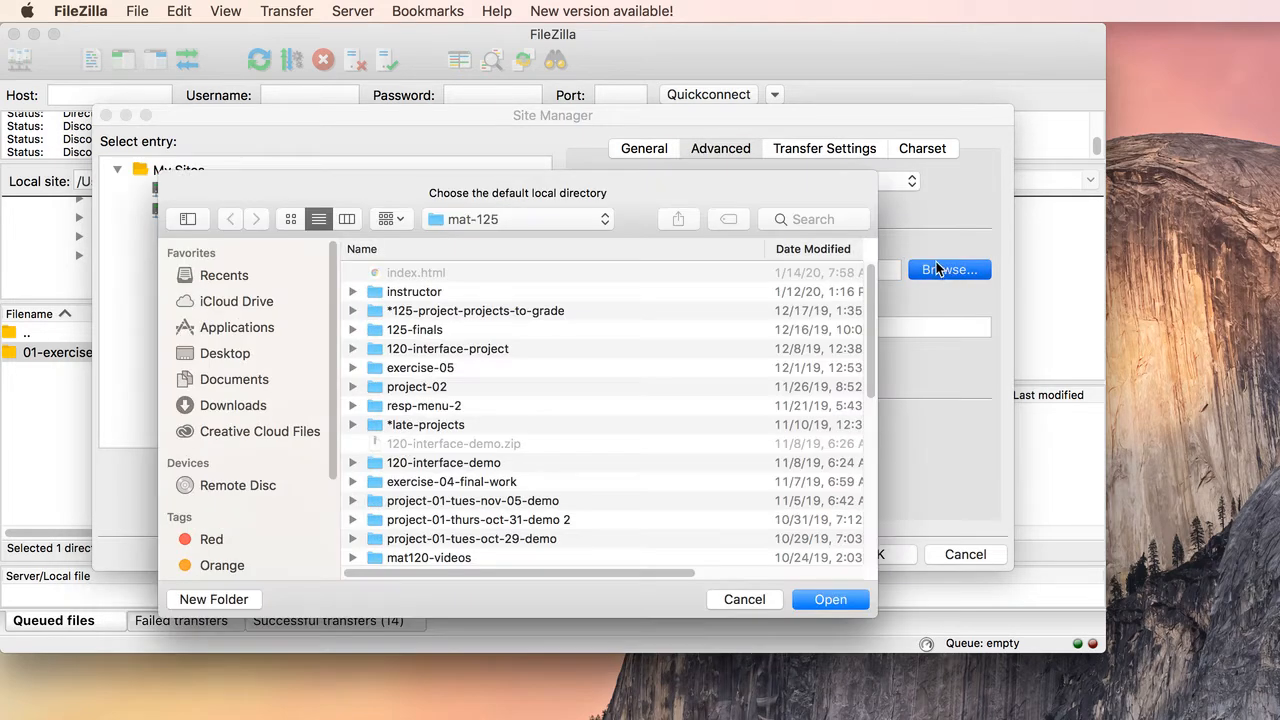
left_click_drag(755, 181, 760, 122)
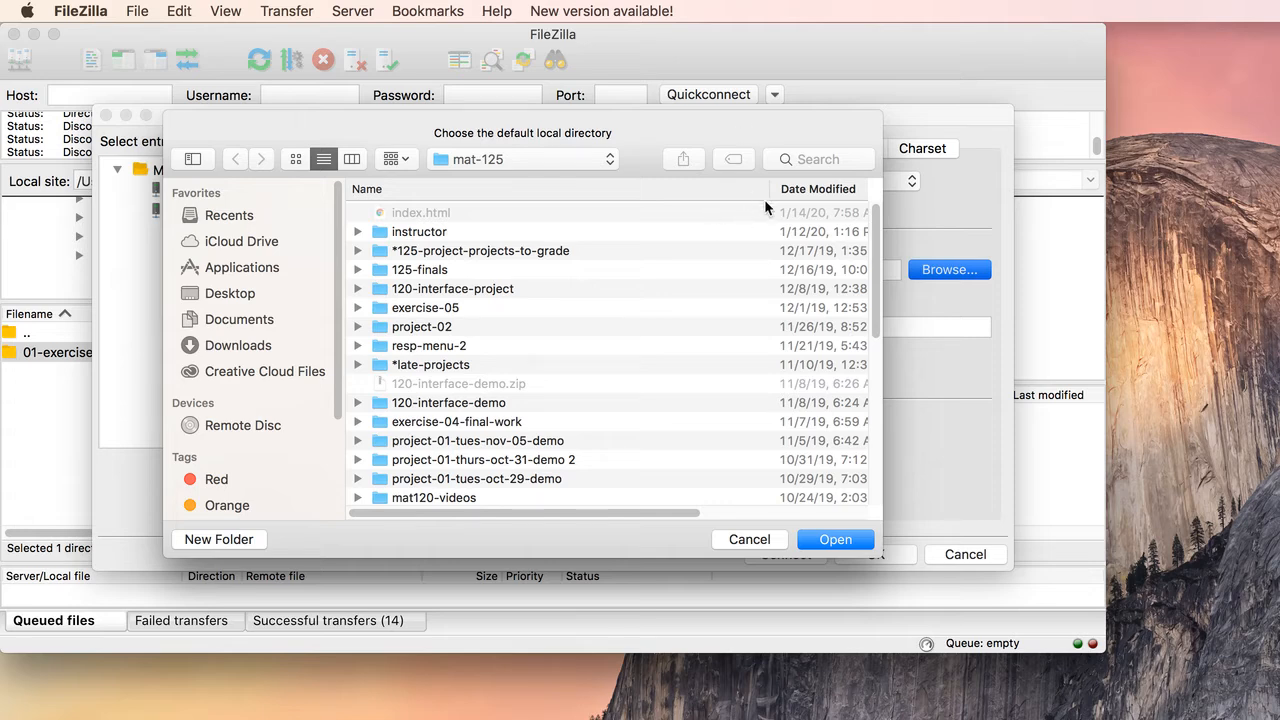
left_click(242, 321)
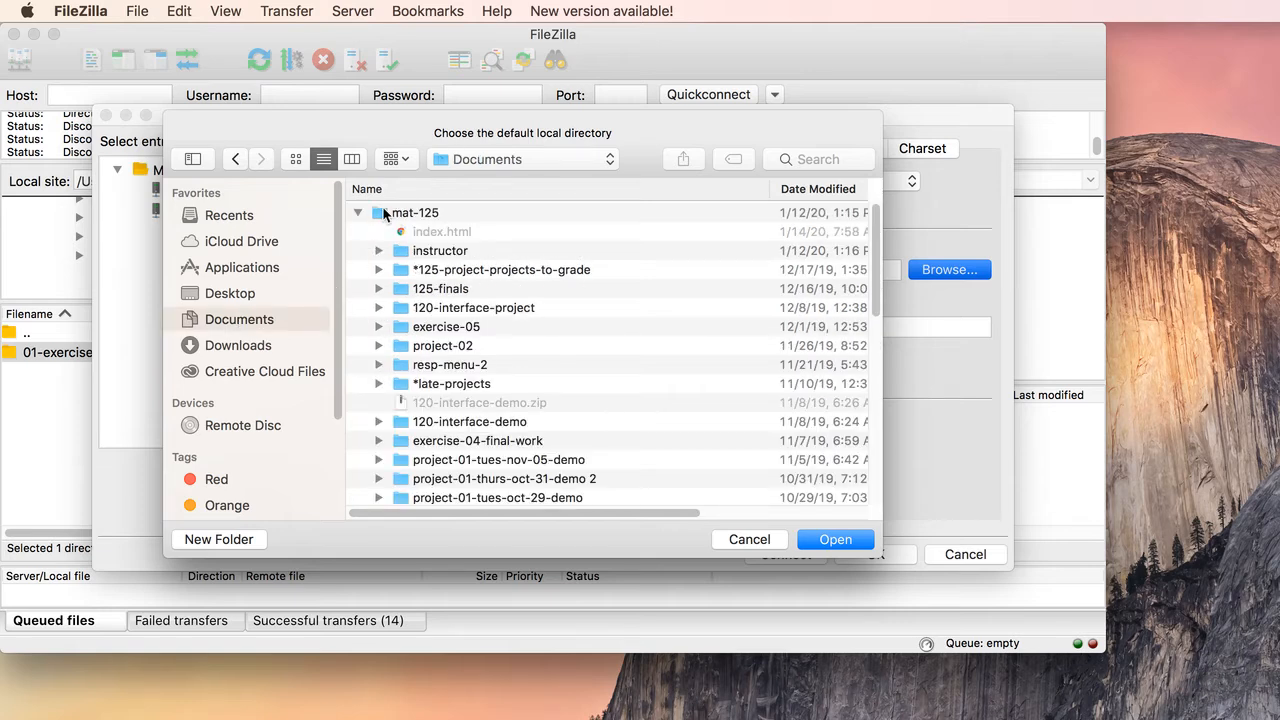
left_click(384, 213)
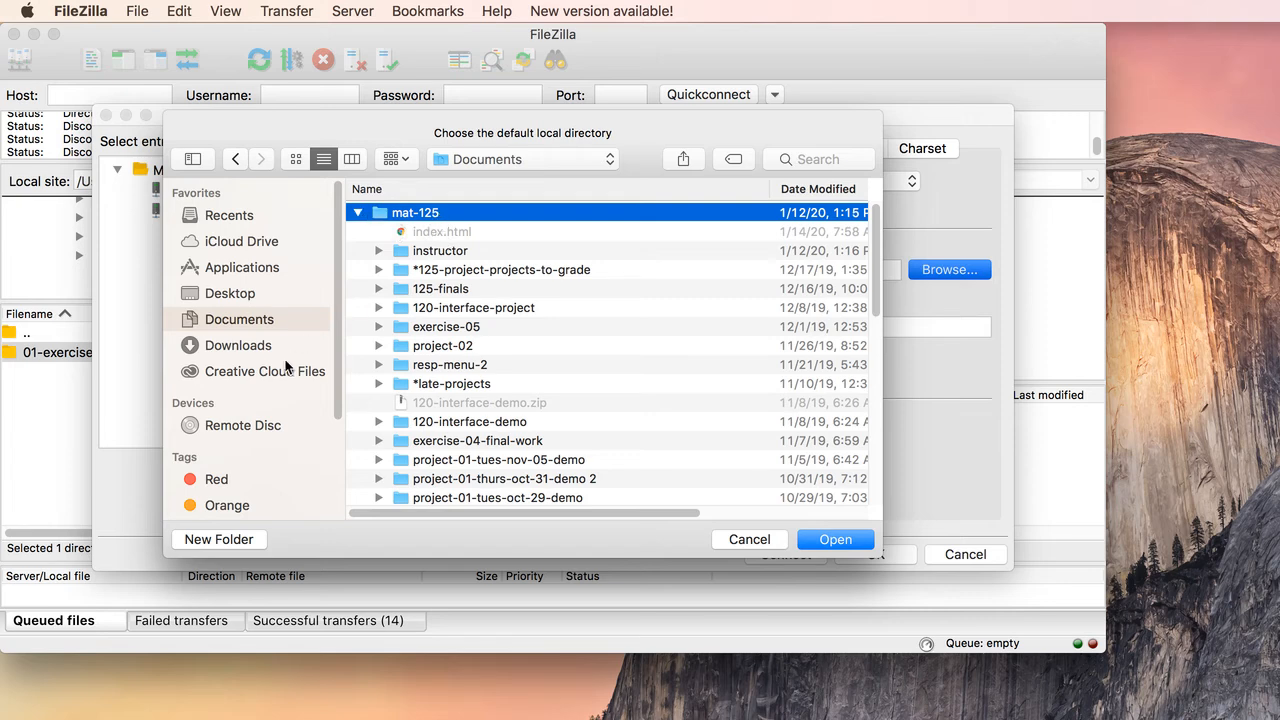
left_click(835, 539)
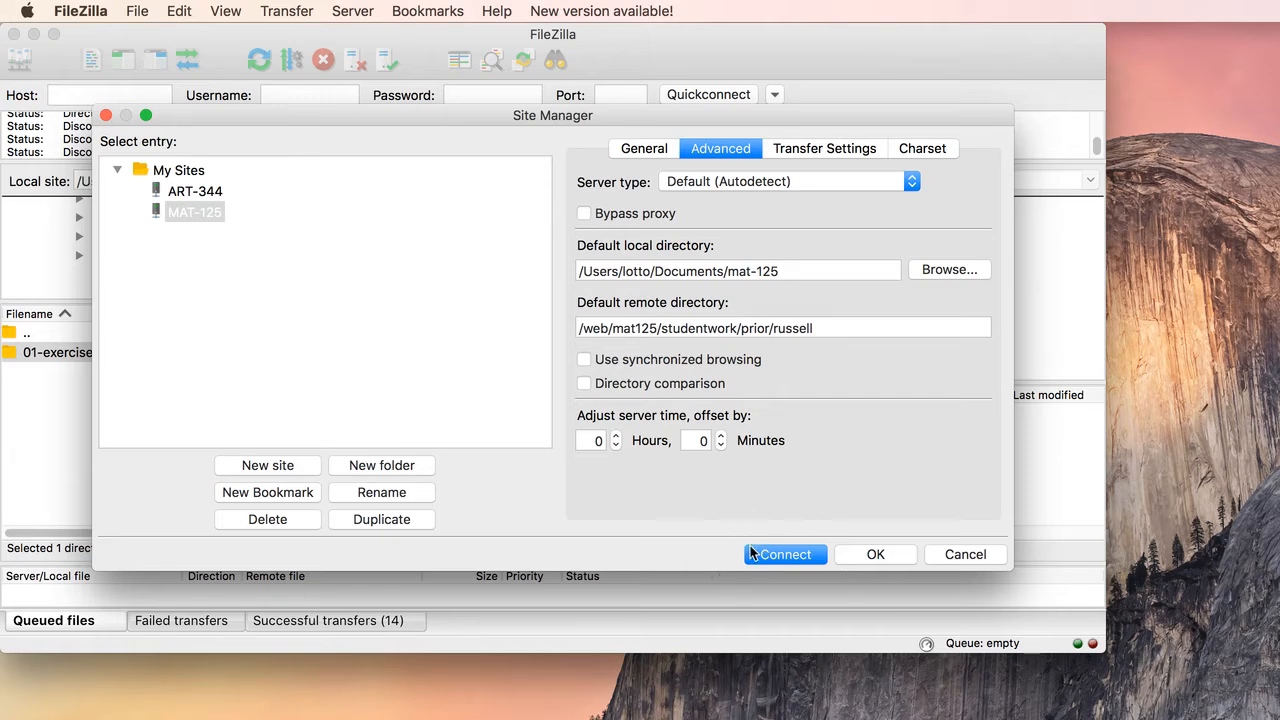
left_click(778, 552)
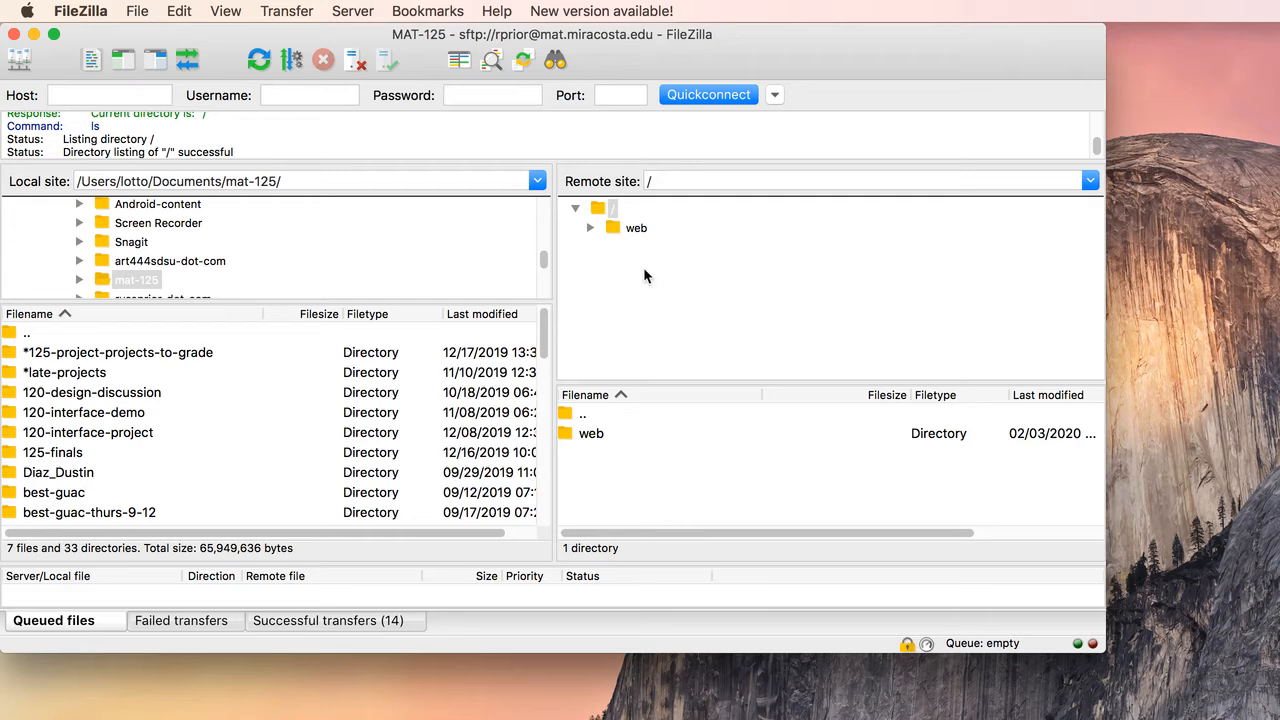
Step: Expand the remote web folder, the instructor's MAT125 folder and its studentwork subfolder
left_click(590, 229)
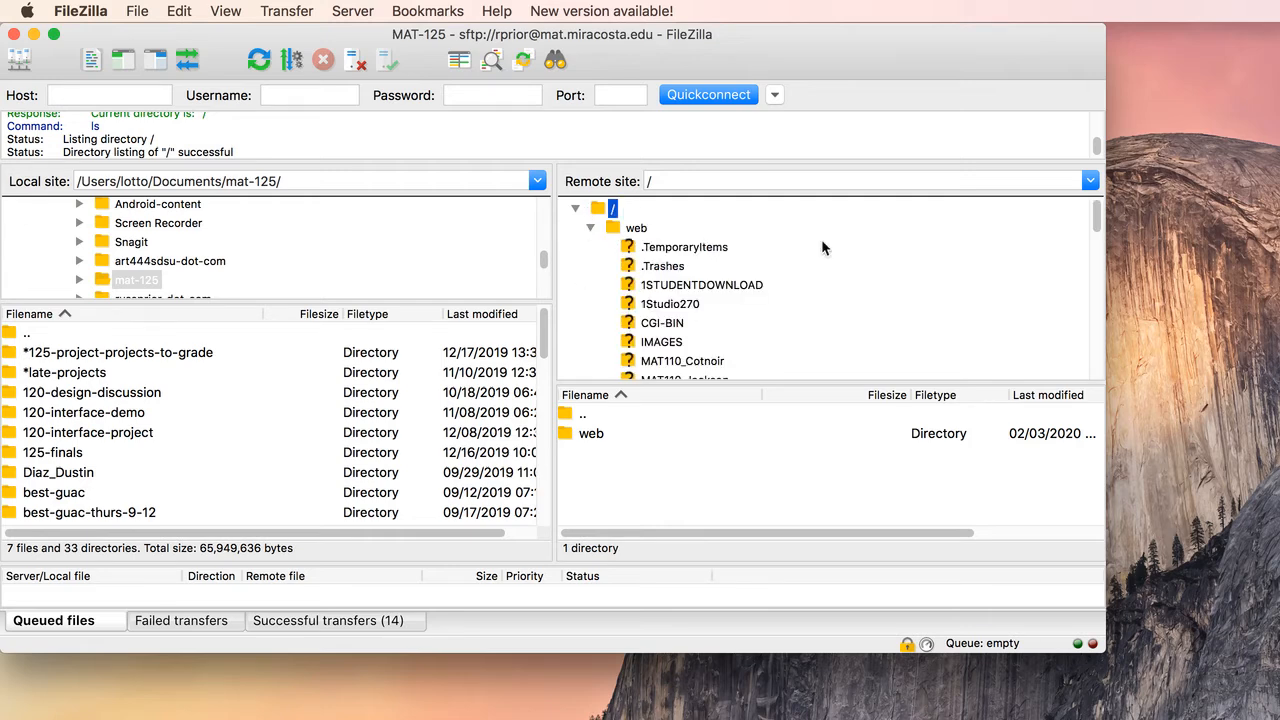
left_click_drag(1090, 218, 1099, 266)
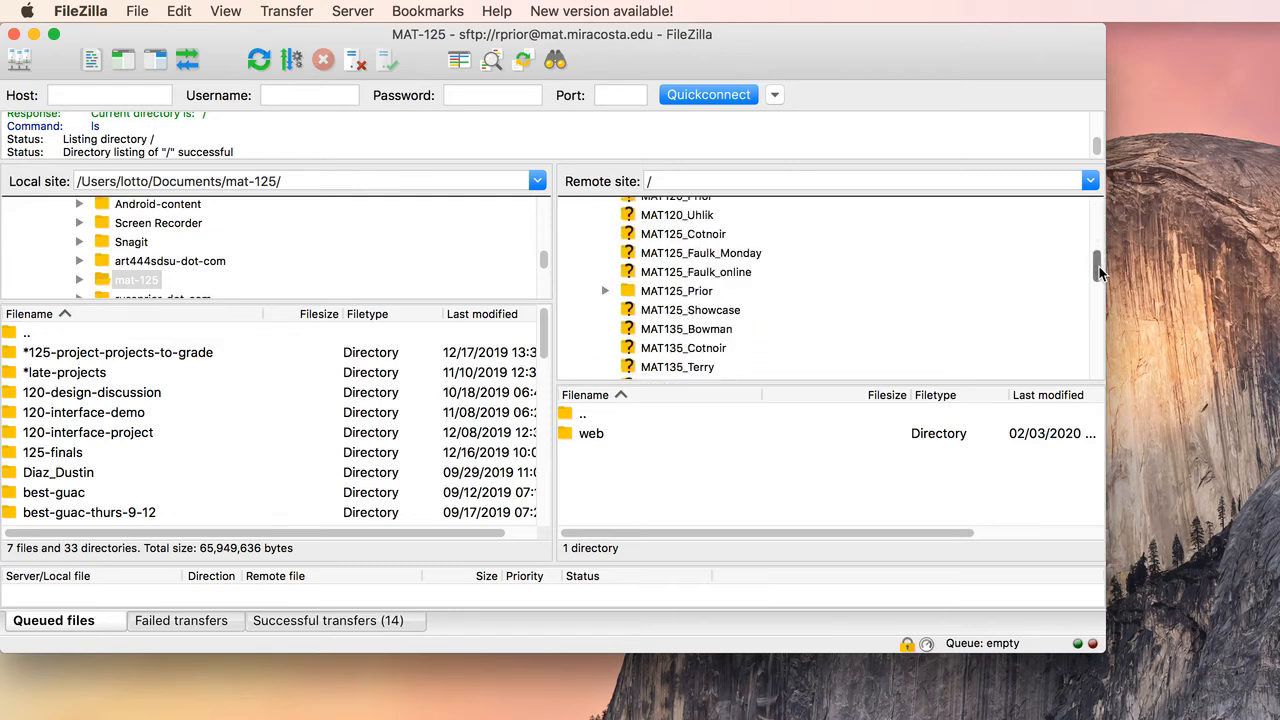
left_click(604, 290)
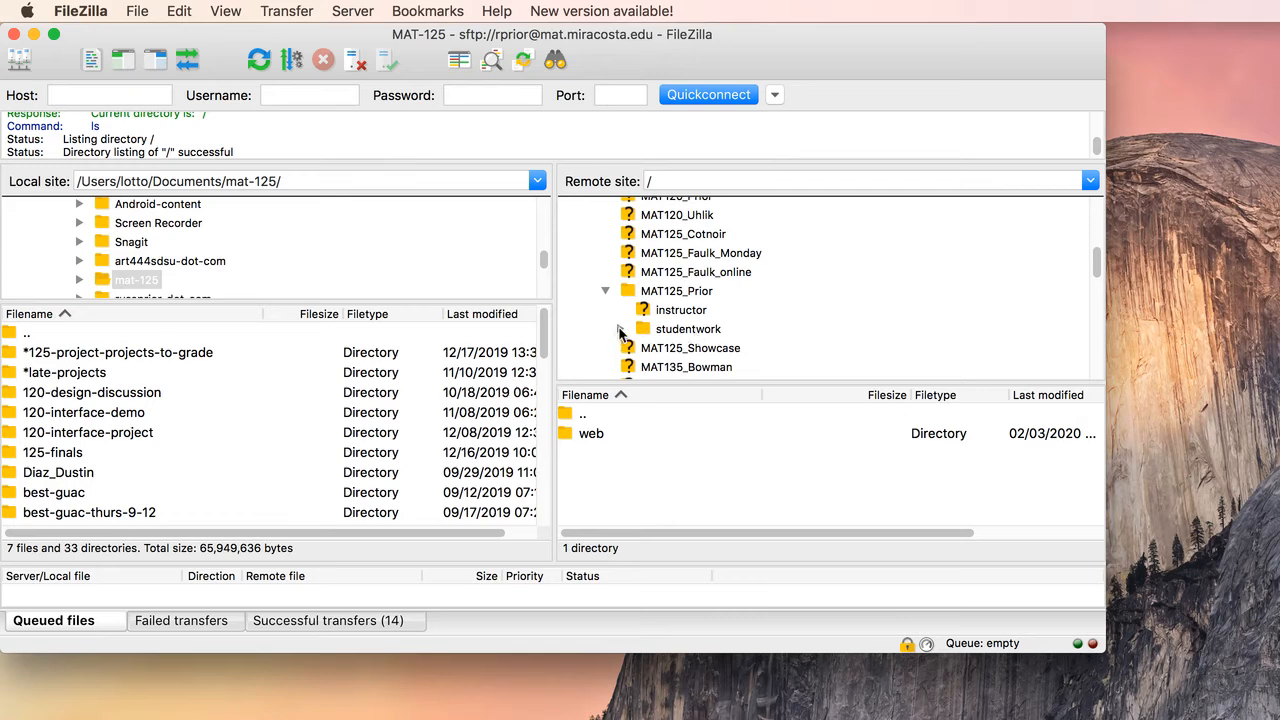
left_click(620, 328)
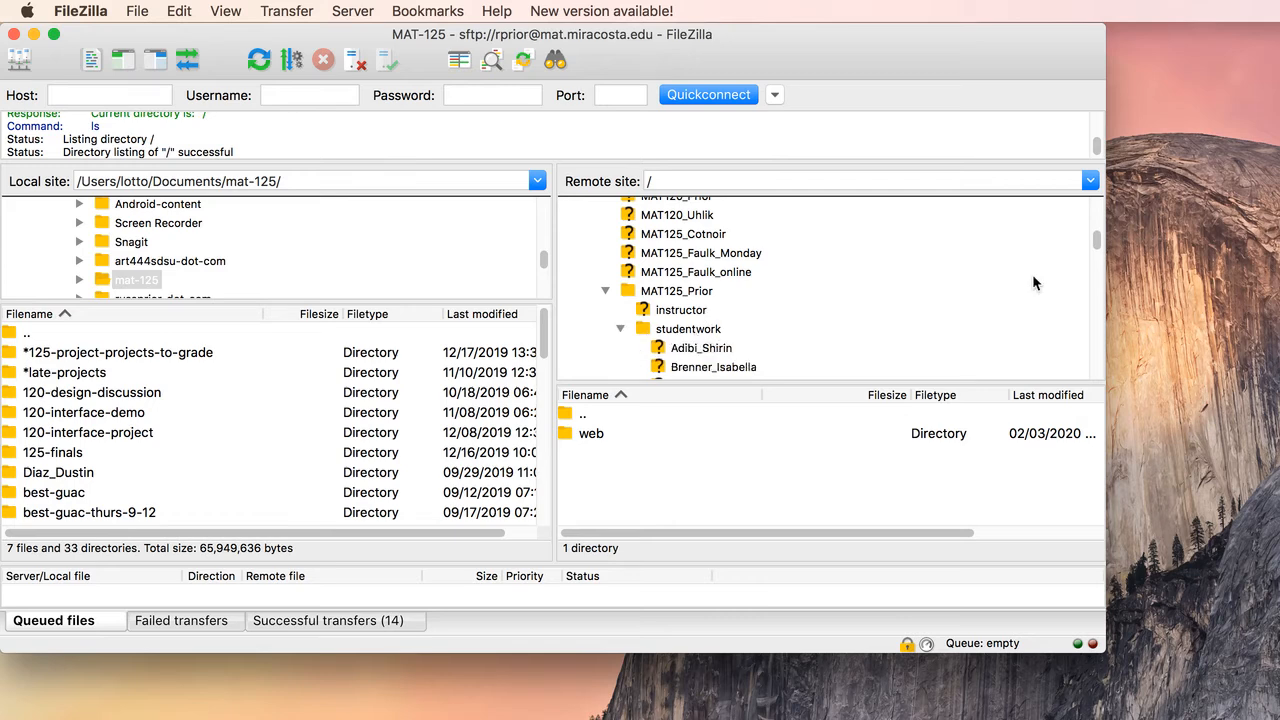
Step: Open the exercise-01 folder inside the instructor's own folder under studentwork and expand its subfolders
scroll(1096, 245, "down", 4)
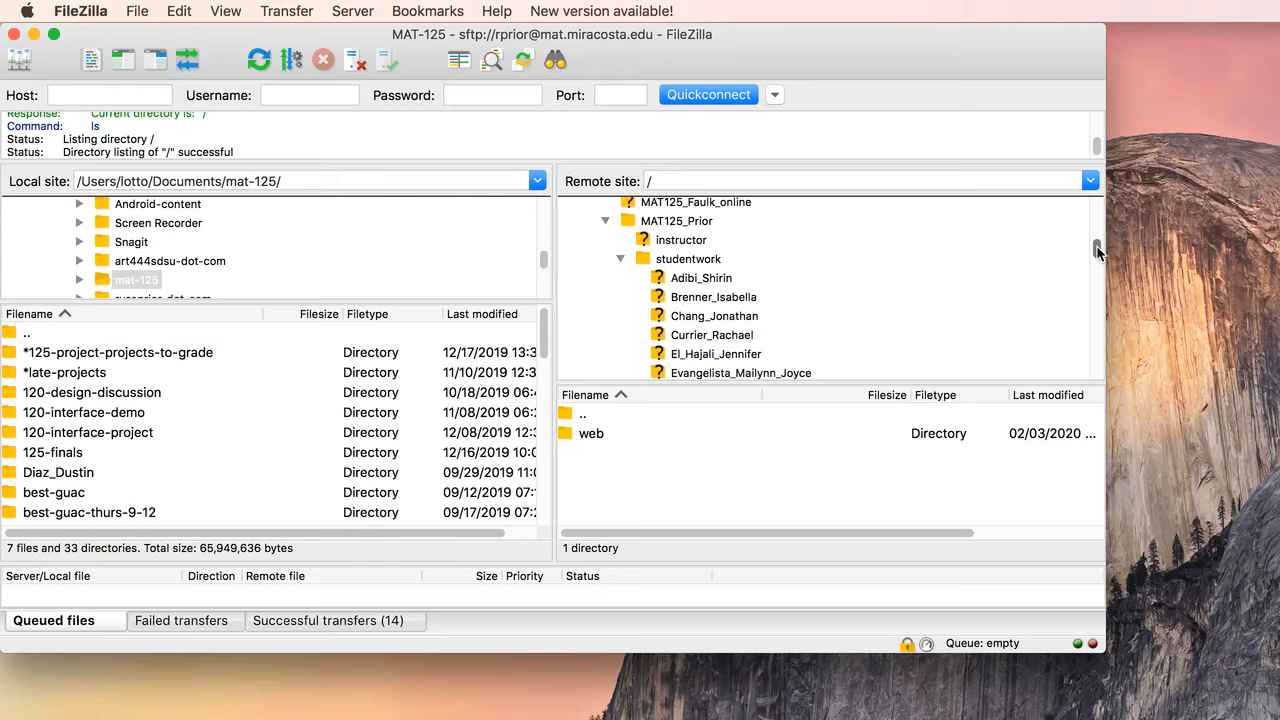
left_click_drag(1096, 252, 1096, 304)
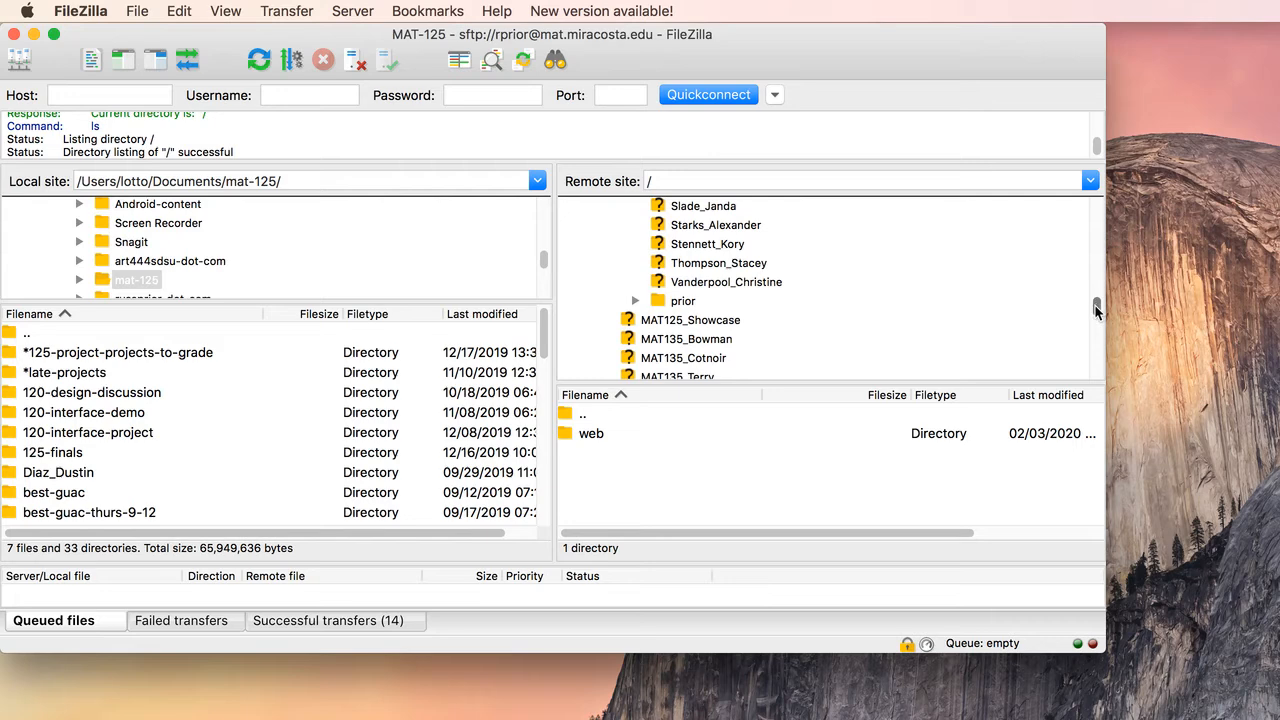
left_click(635, 301)
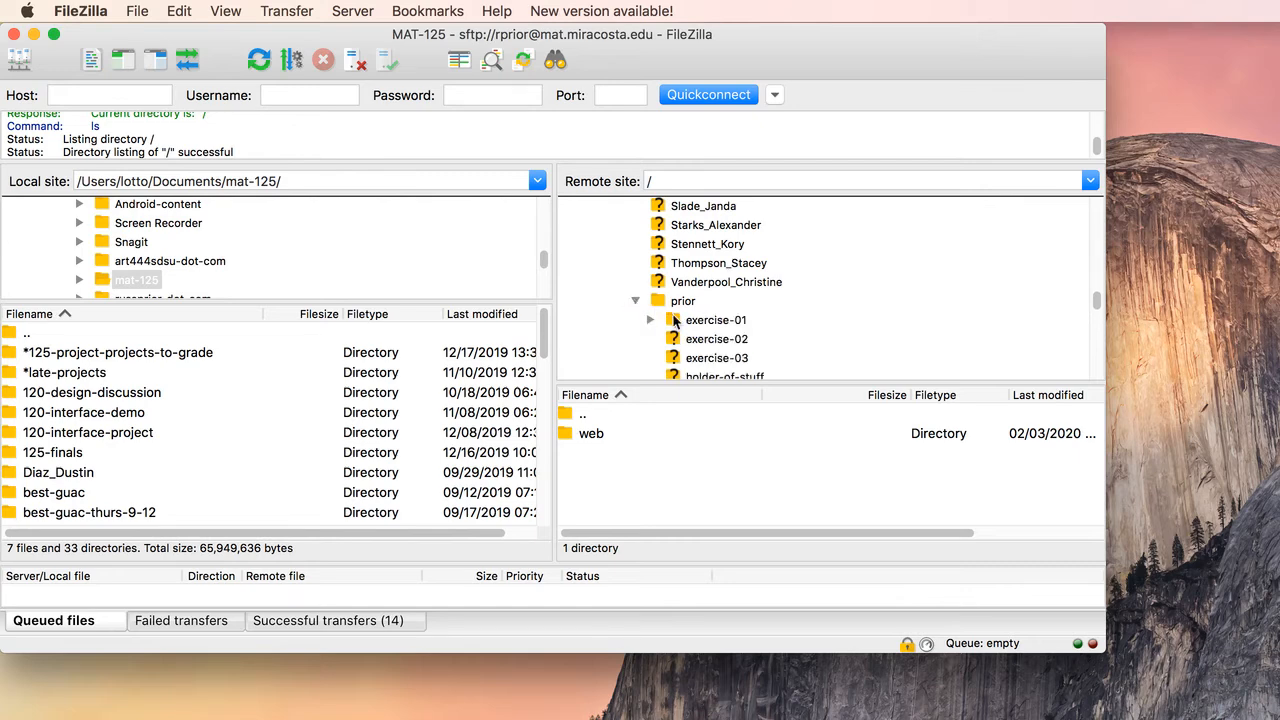
left_click(676, 320)
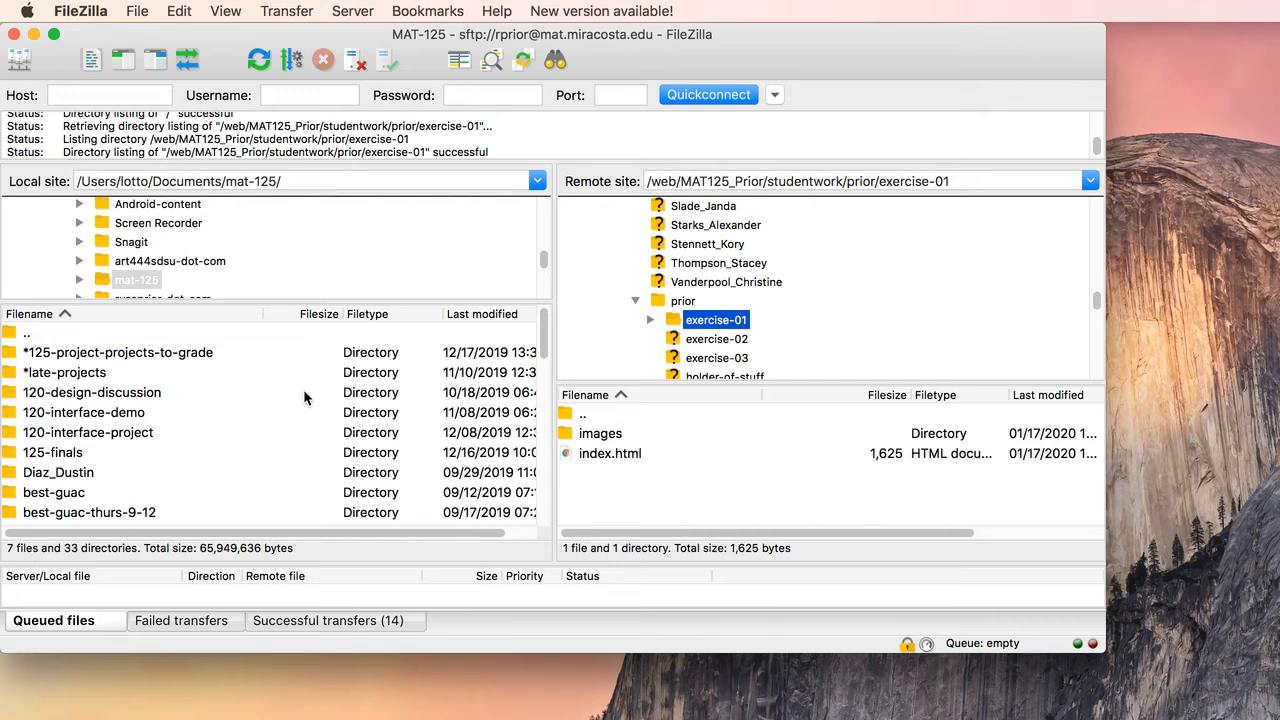
left_click(650, 318)
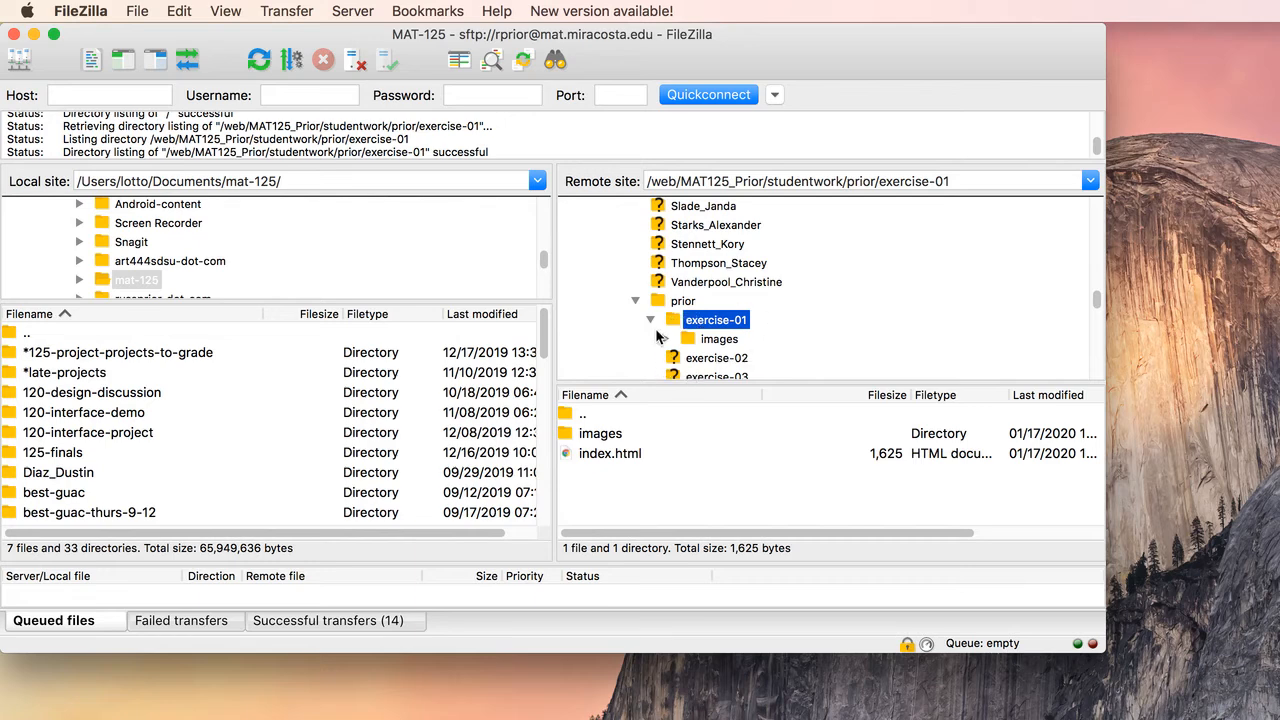
Step: Select index.html in the remote exercise-01 folder, then reselect the exercise-01 folder in the remote tree
left_click(598, 456)
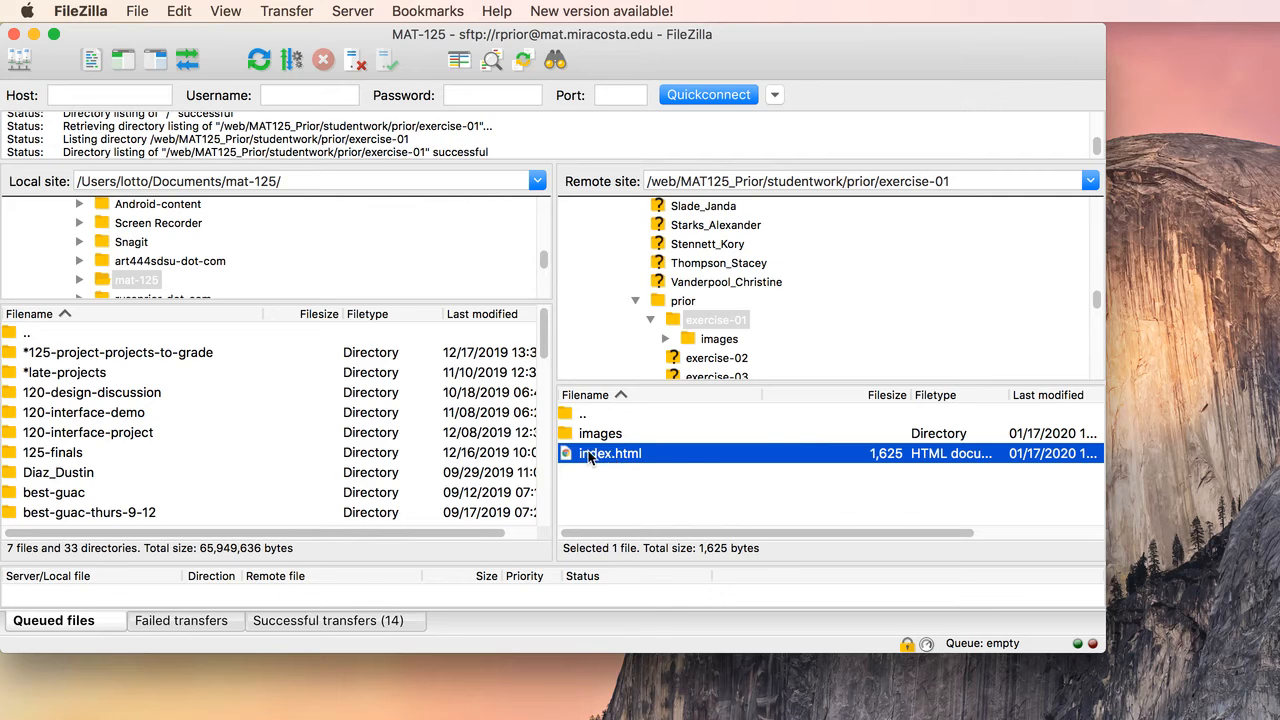
left_click(589, 456)
left_click(569, 456)
left_click(678, 319)
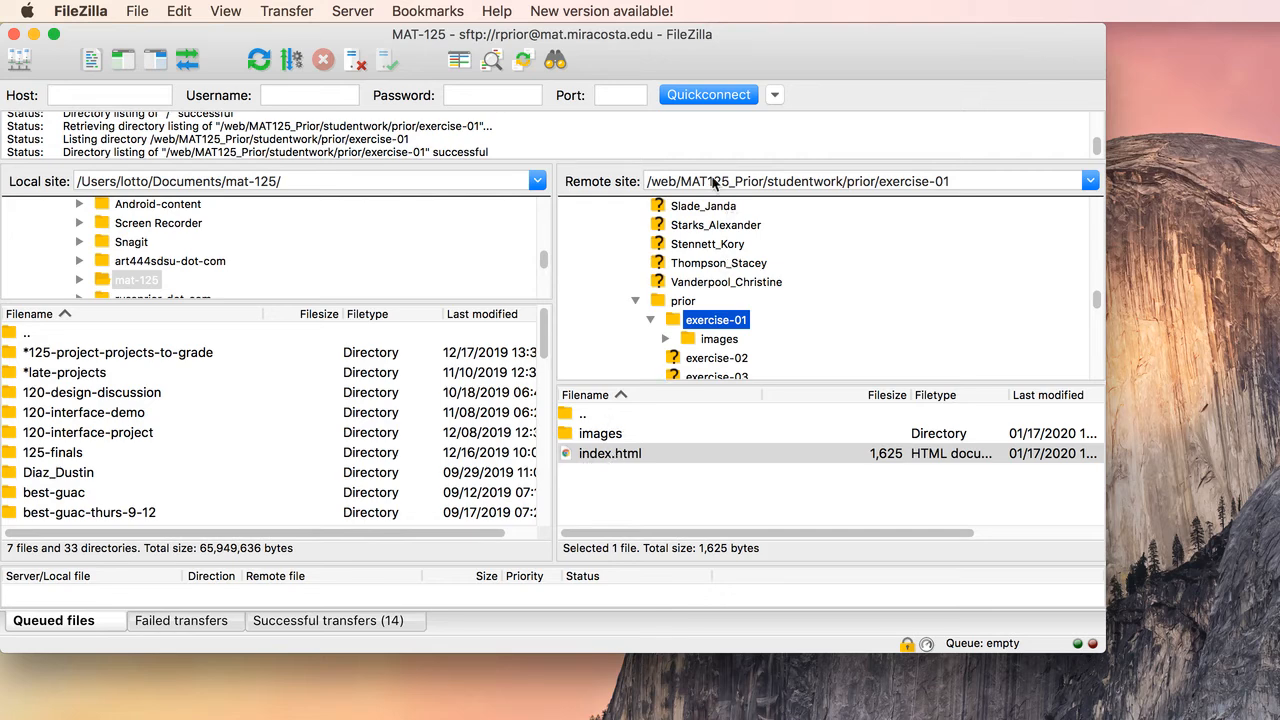
Step: Copy the remote path of the exercise-01 folder, switch to Chrome and paste it as the address in the empty new tab
left_click(963, 181)
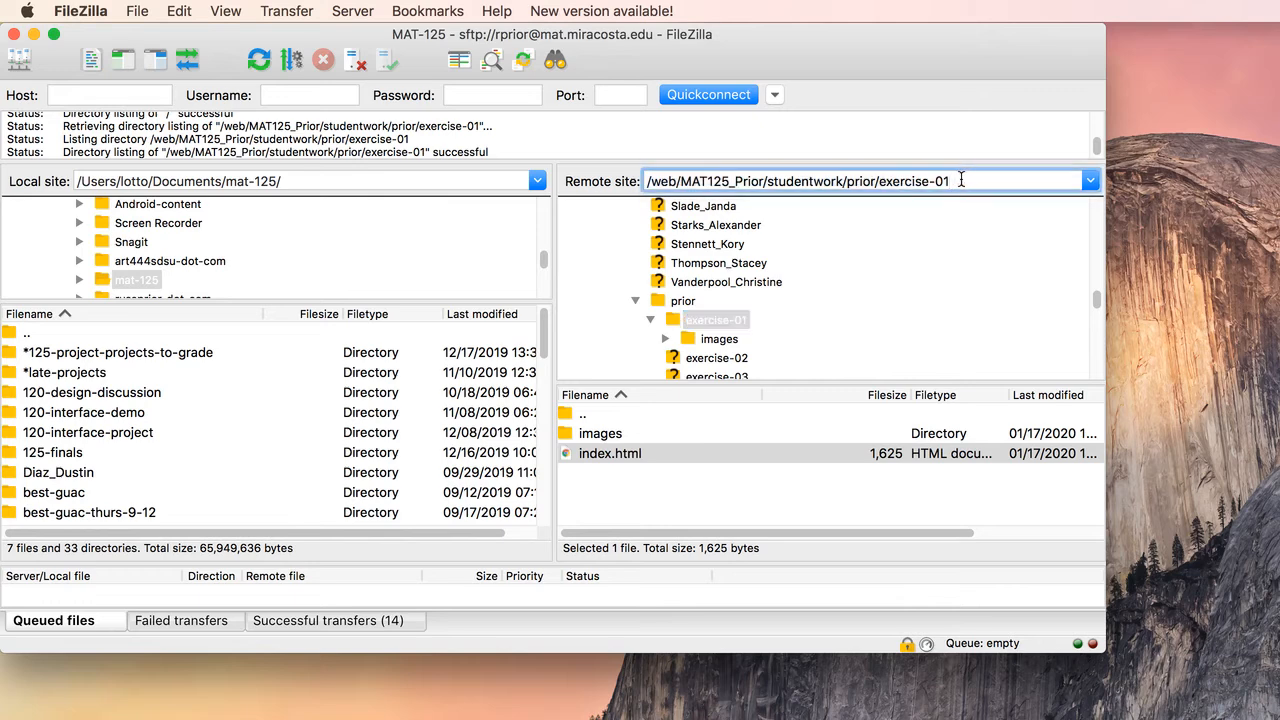
left_click_drag(963, 179, 634, 172)
key("super+c")
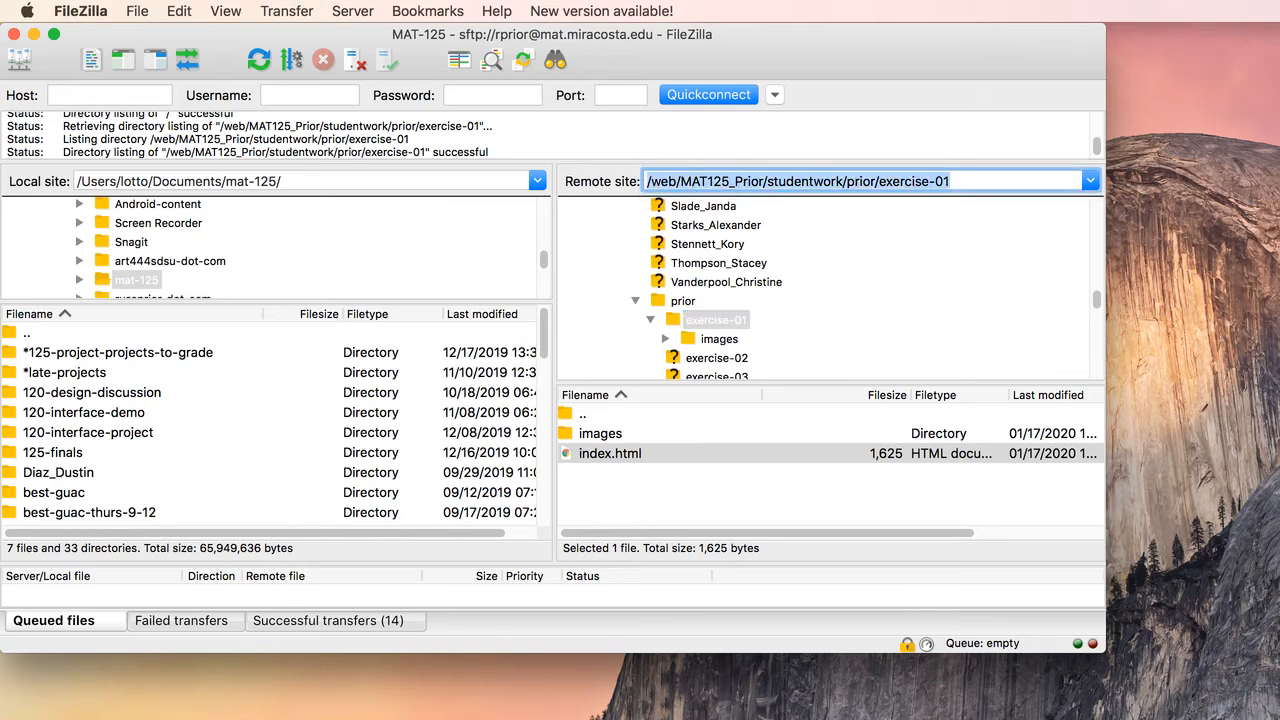
left_click_drag(1279, 700, 745, 51)
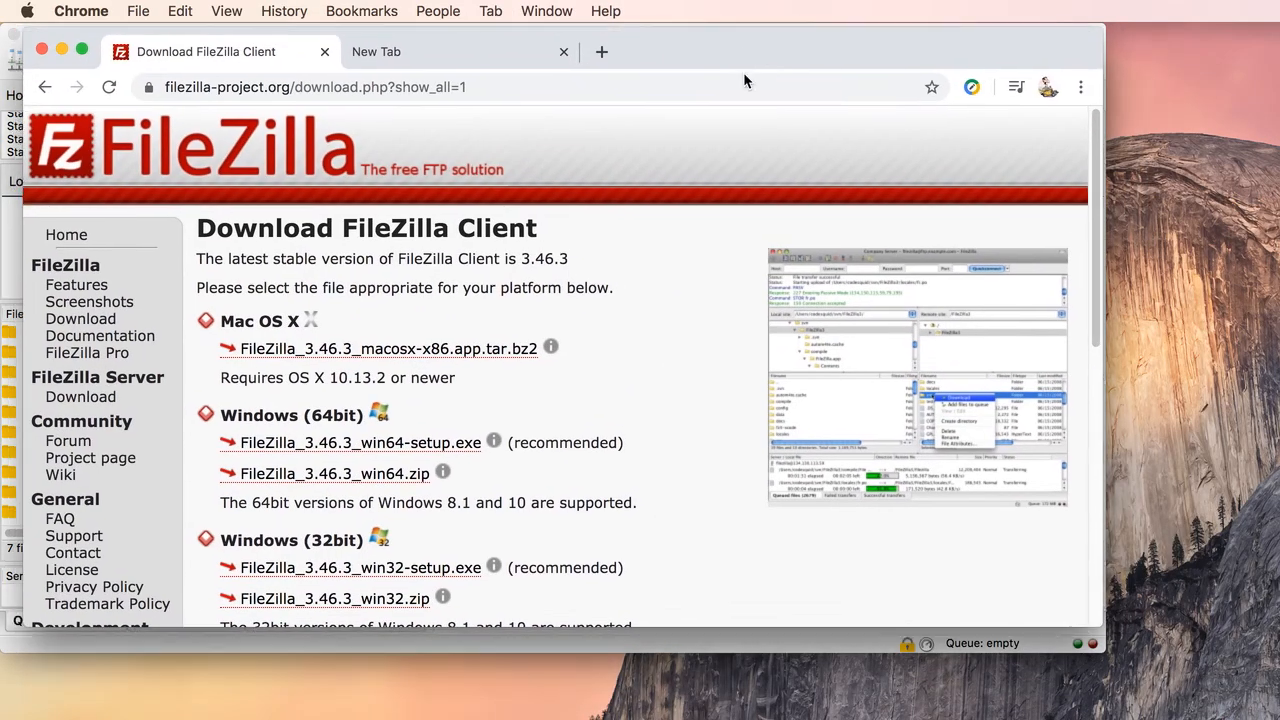
left_click(398, 53)
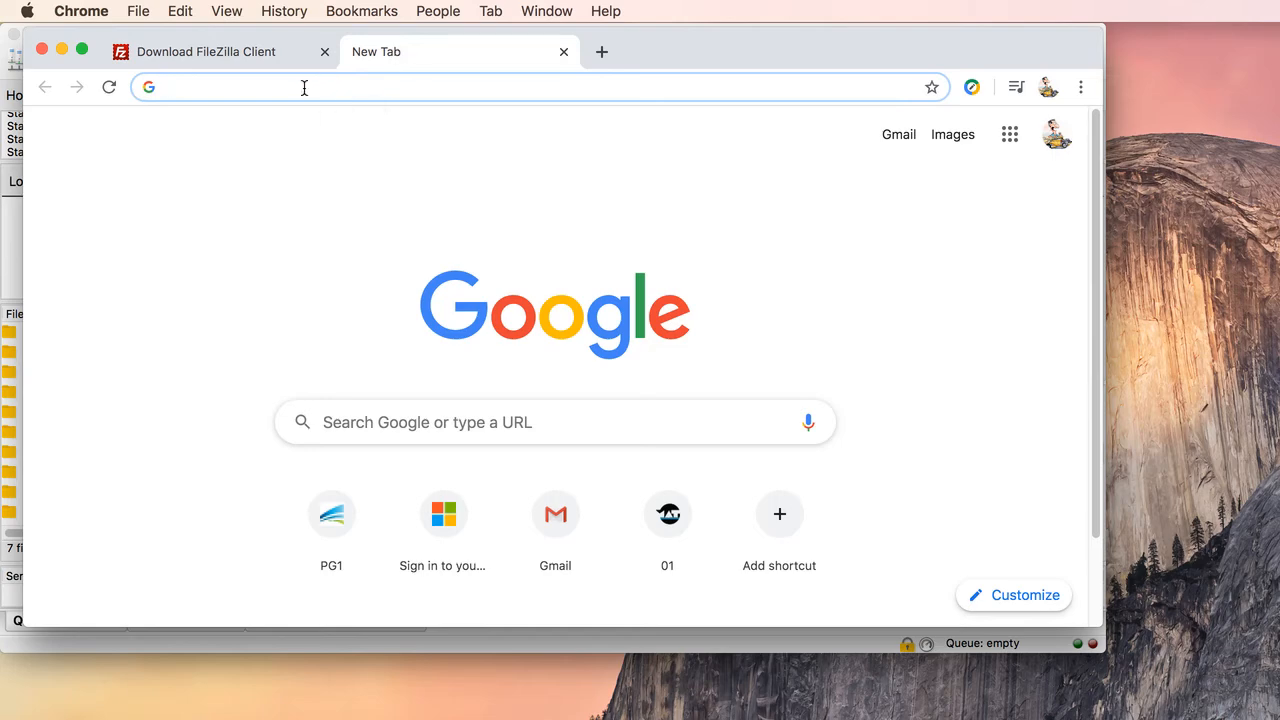
key("super+v")
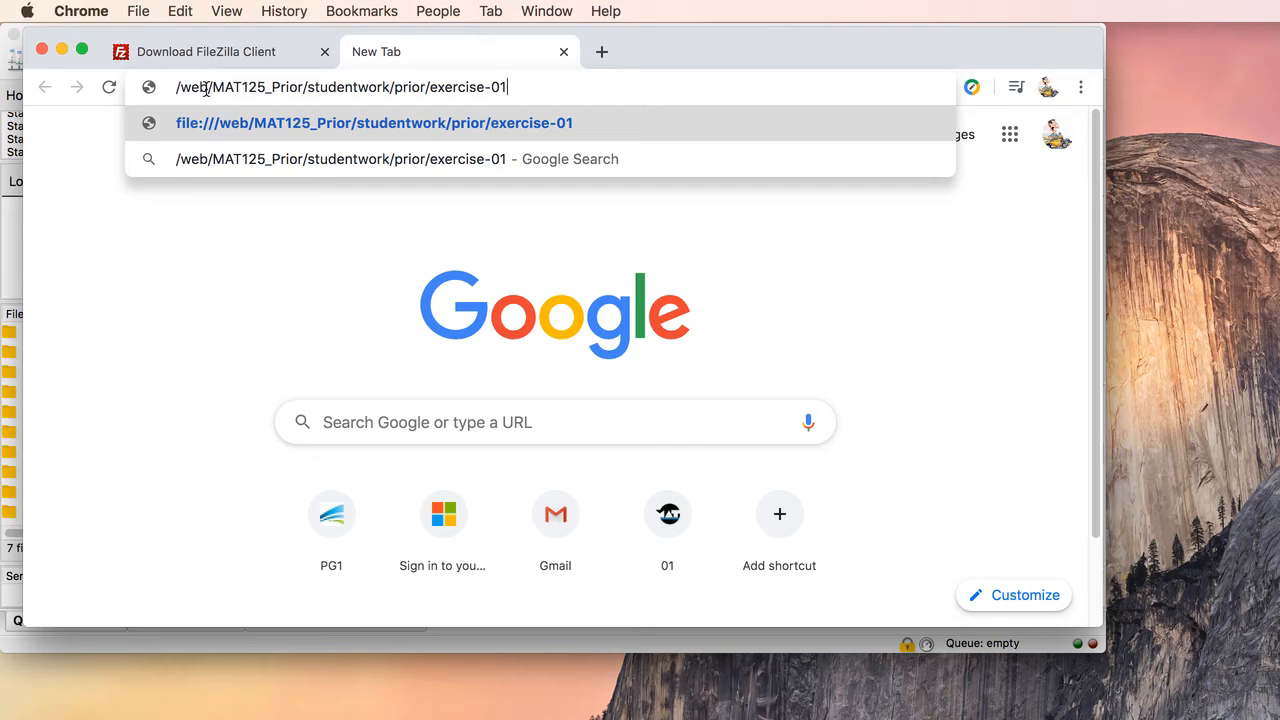
Step: Replace the leading /web in the pasted path with the server domain mat.miracosta.edu
left_click_drag(207, 88, 168, 88)
key("BackSpace")
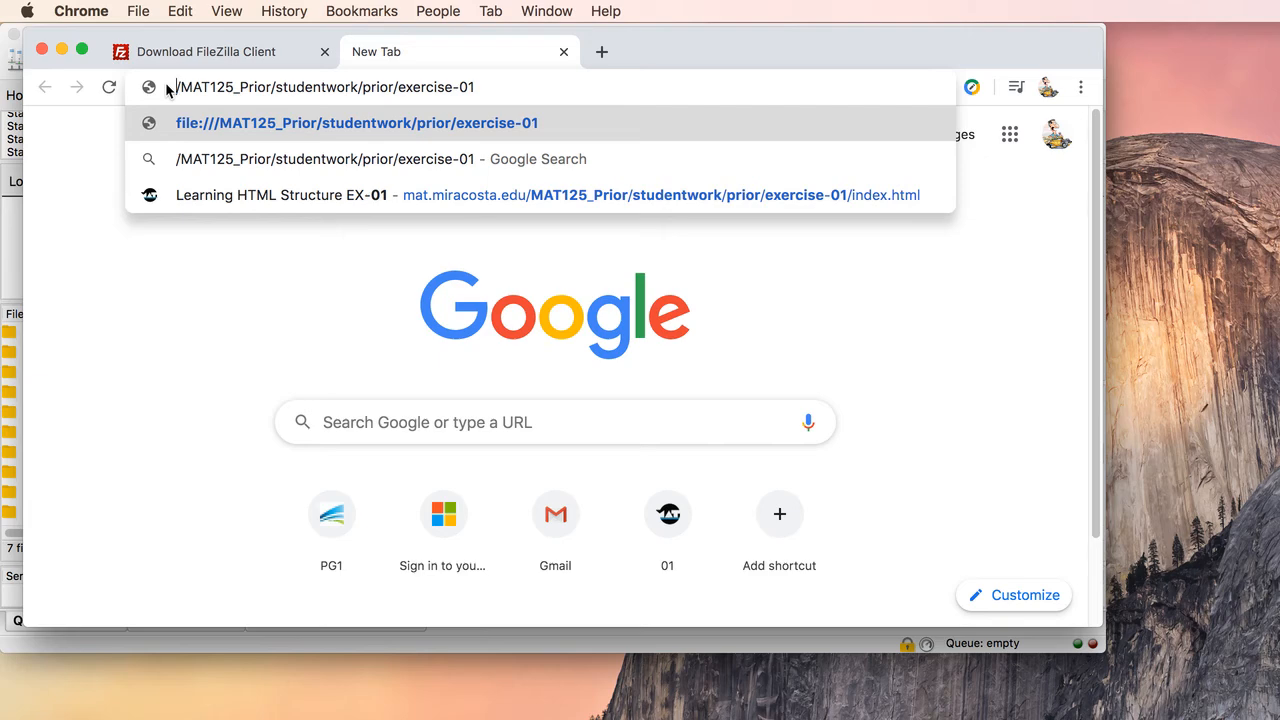
type("miraco")
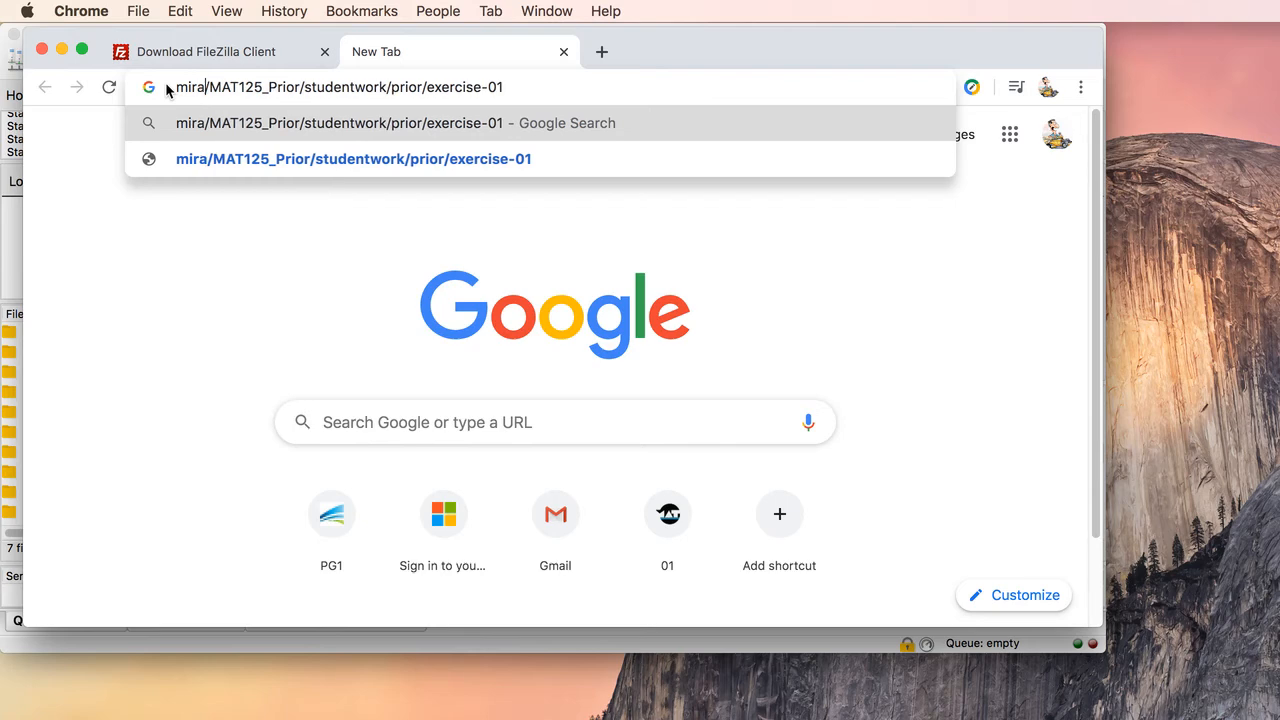
type("sta")
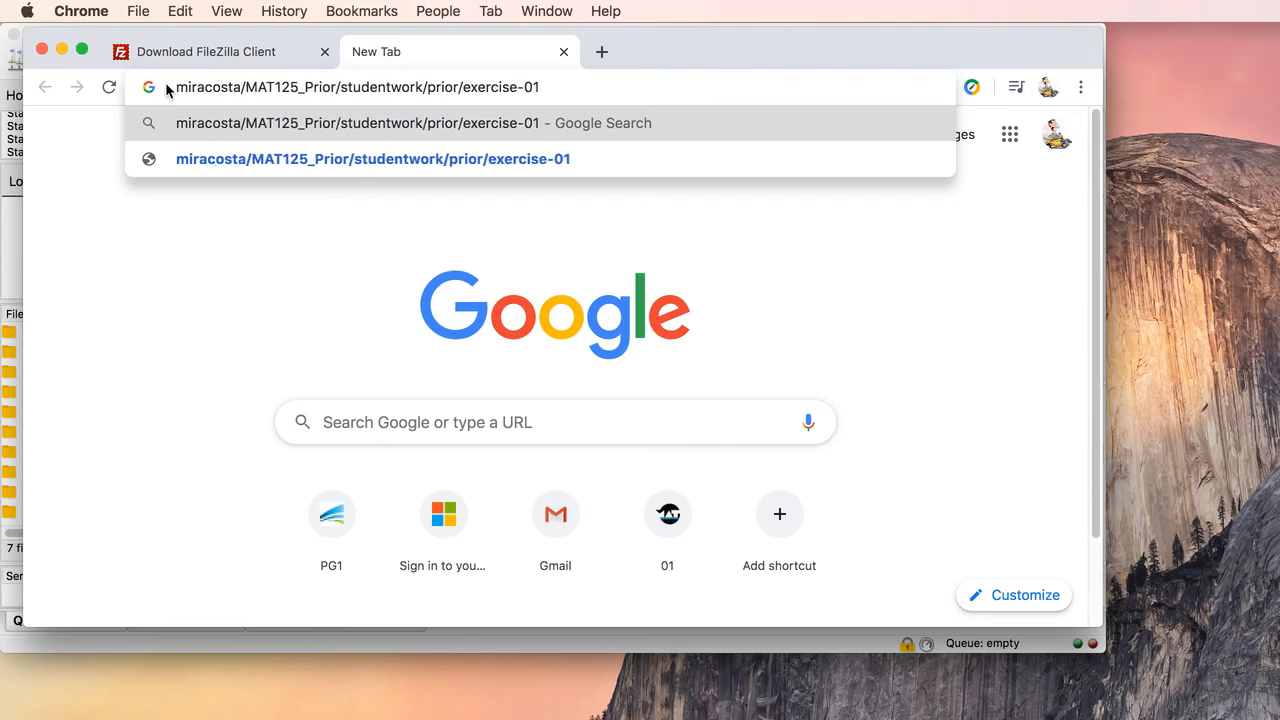
type(".edu")
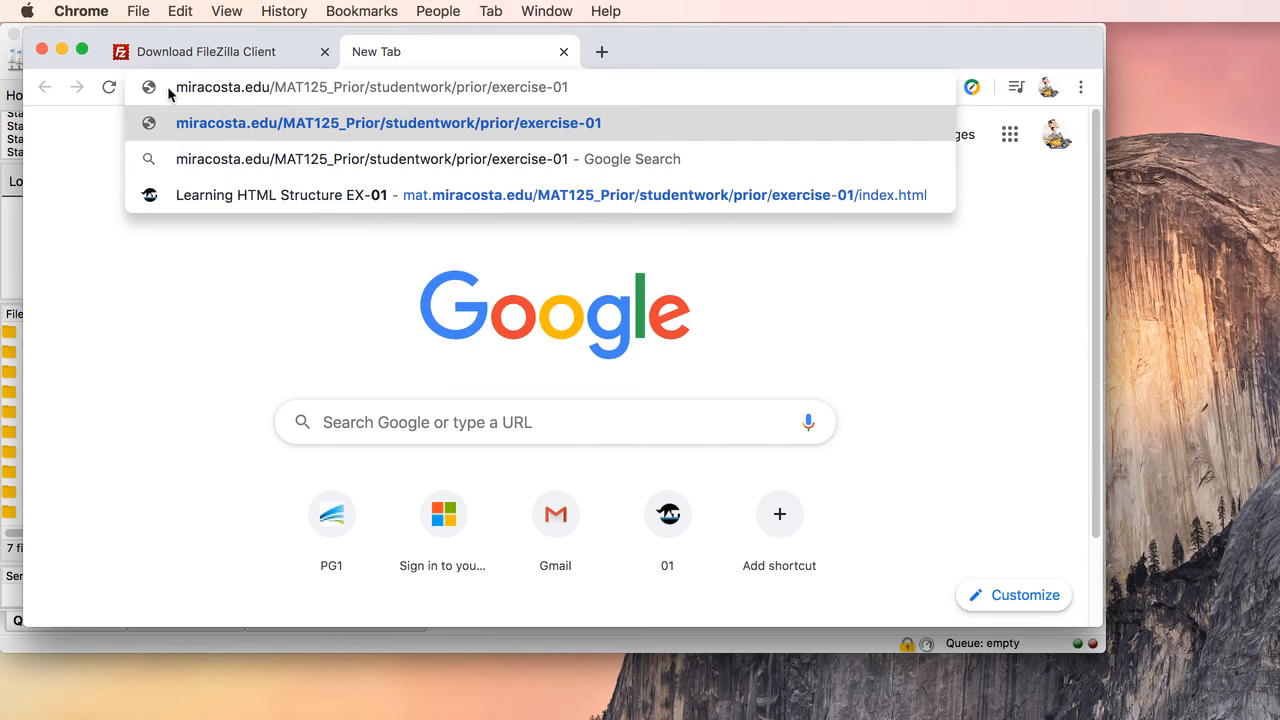
left_click(178, 88)
type("mat.")
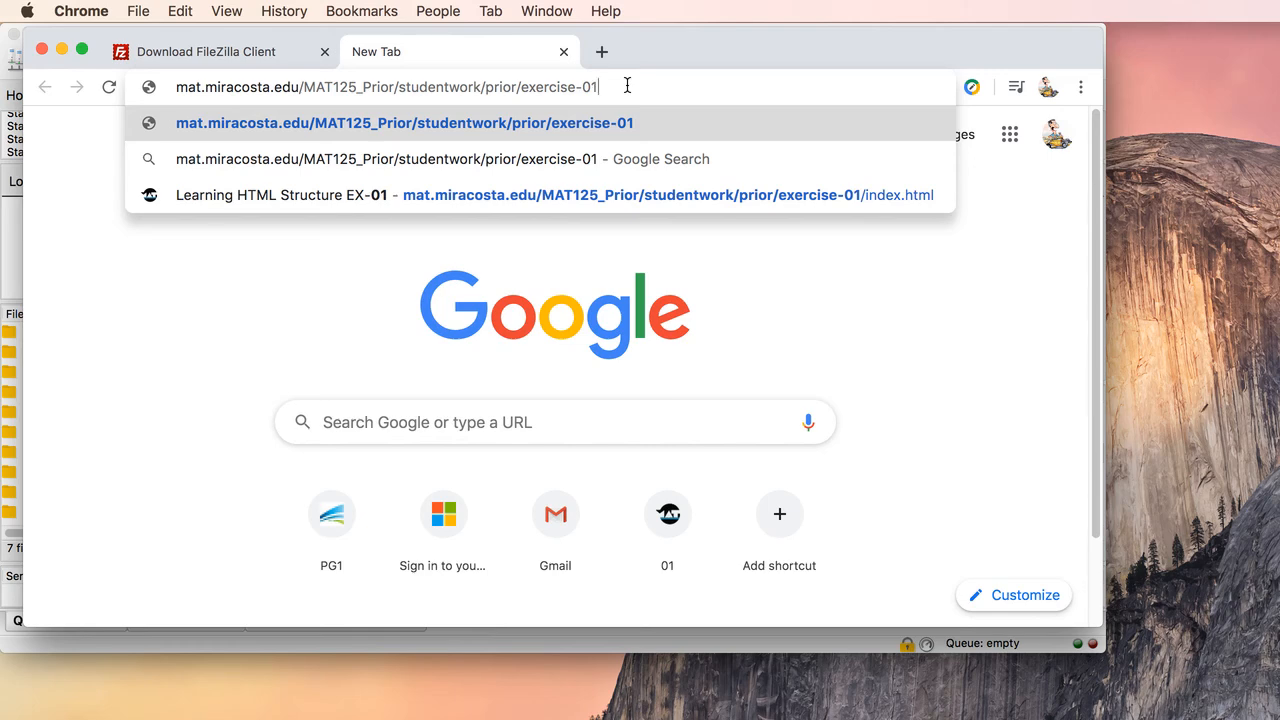
Step: Append /index.html to the exercise-01 address and load the page
type("/")
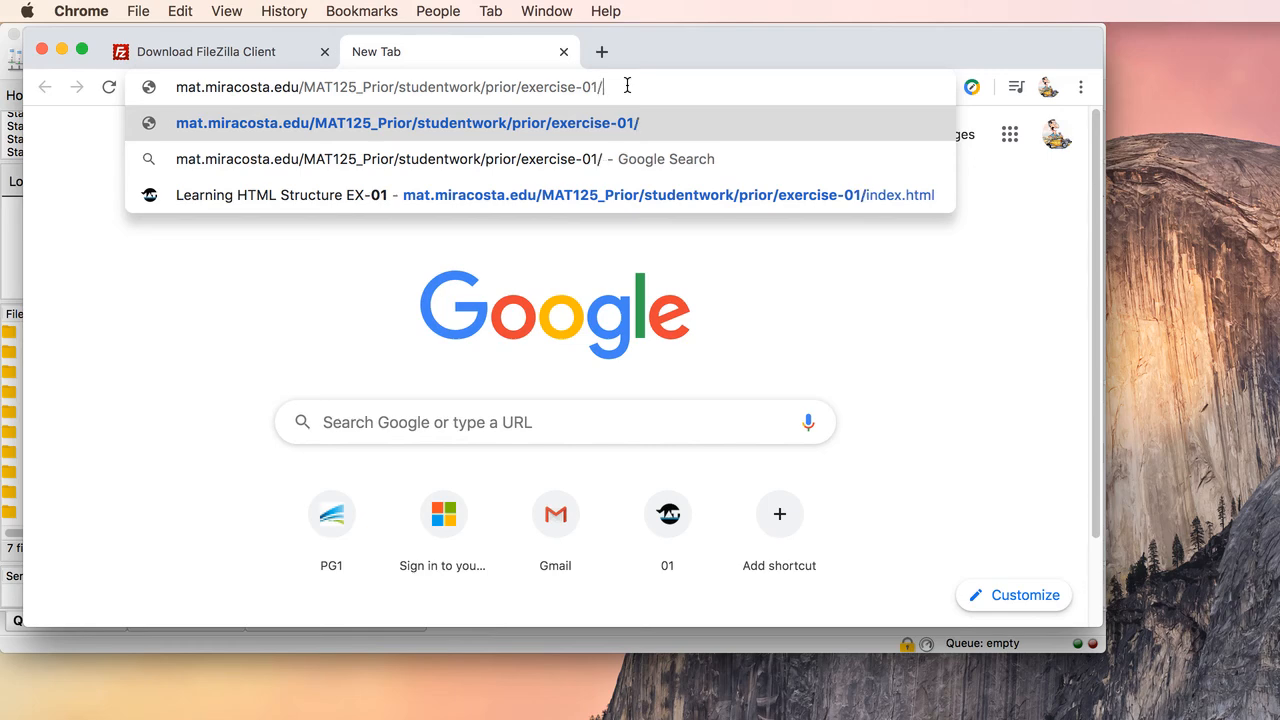
type("inde")
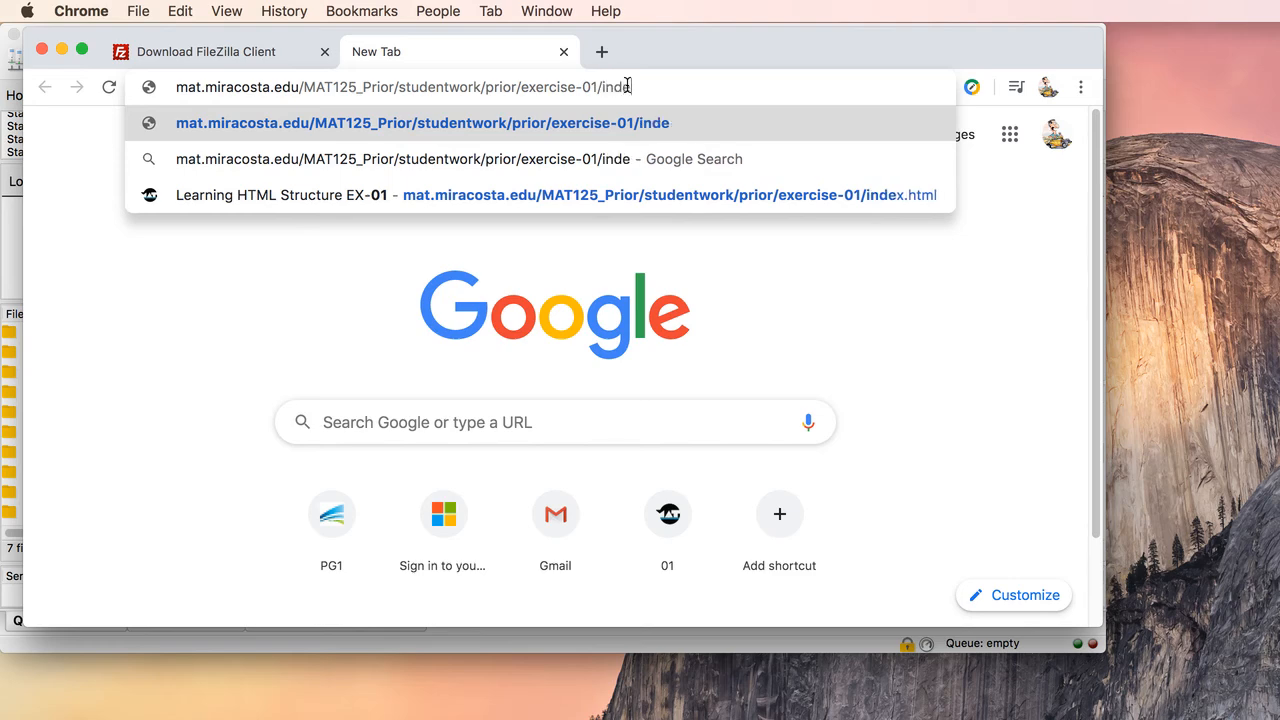
type("x.html")
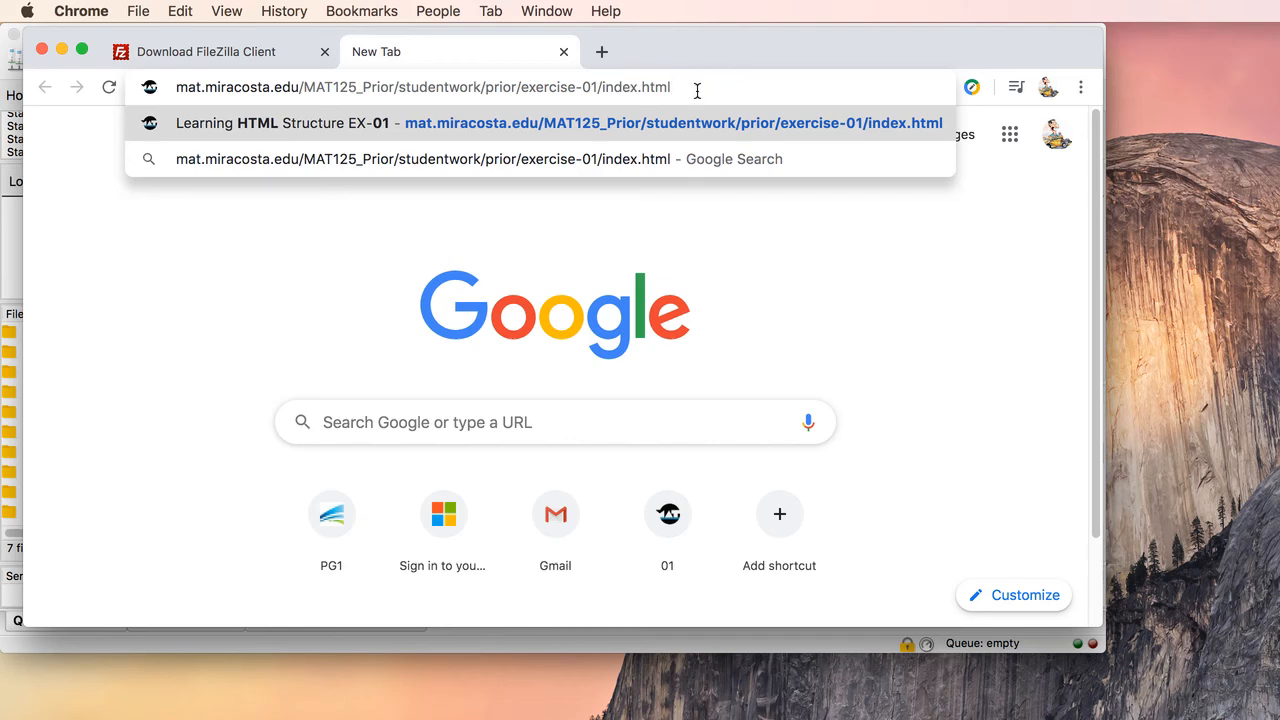
key("Return")
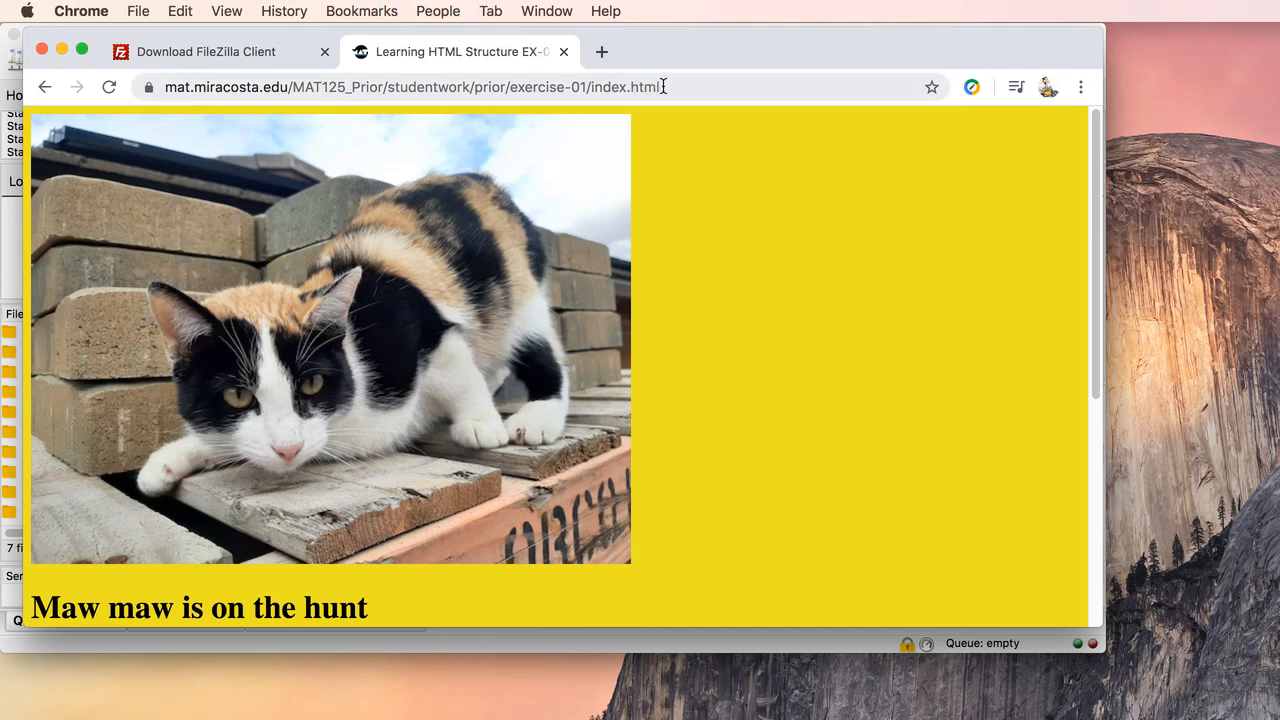
Step: Select the full web address of the exercise-01 page and shift the browser window slightly
left_click(655, 86)
left_click_drag(655, 86, 138, 84)
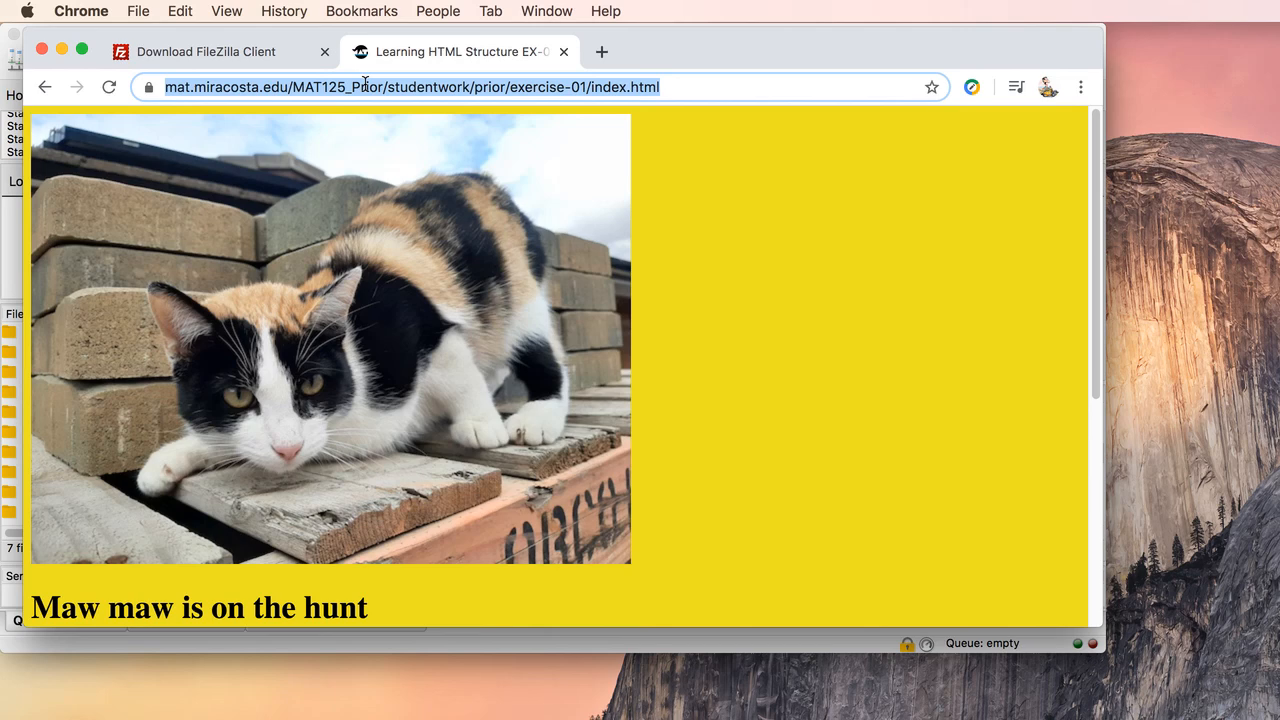
left_click_drag(770, 35, 789, 37)
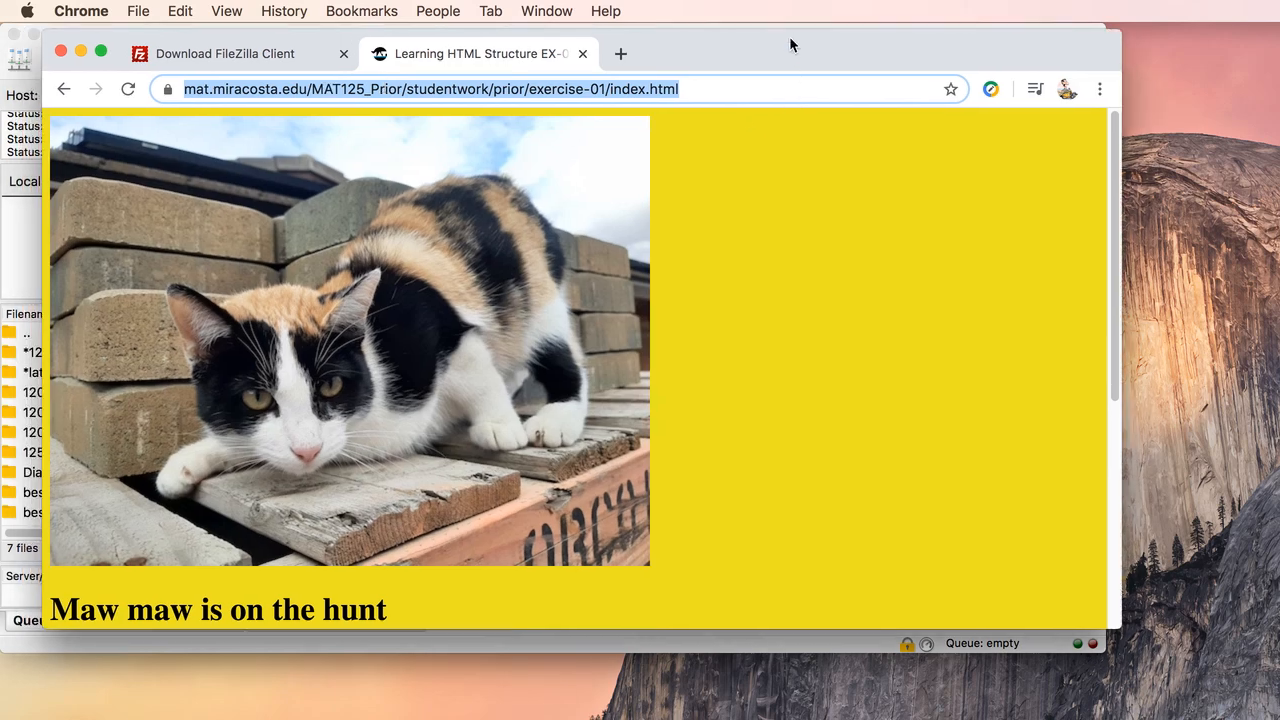